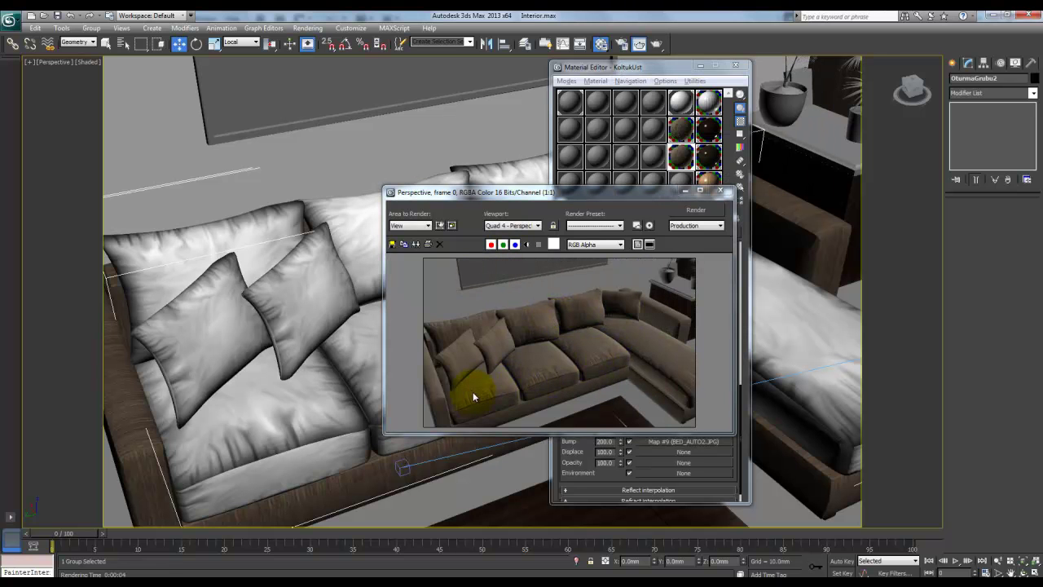
Close the rendered frame and display the KoltukUst material's Fabric01221.jpg diffuse texture in the viewport
click(721, 191)
click(700, 66)
middle_drag(680, 163, 613, 231)
scroll(614, 232, down, 2)
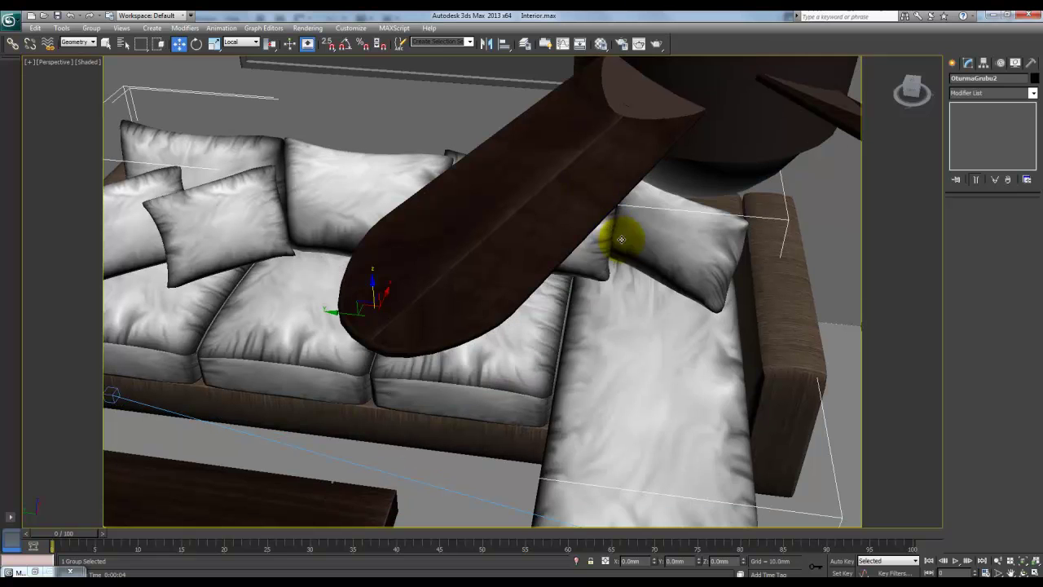
key(m)
scroll(640, 326, up, 10)
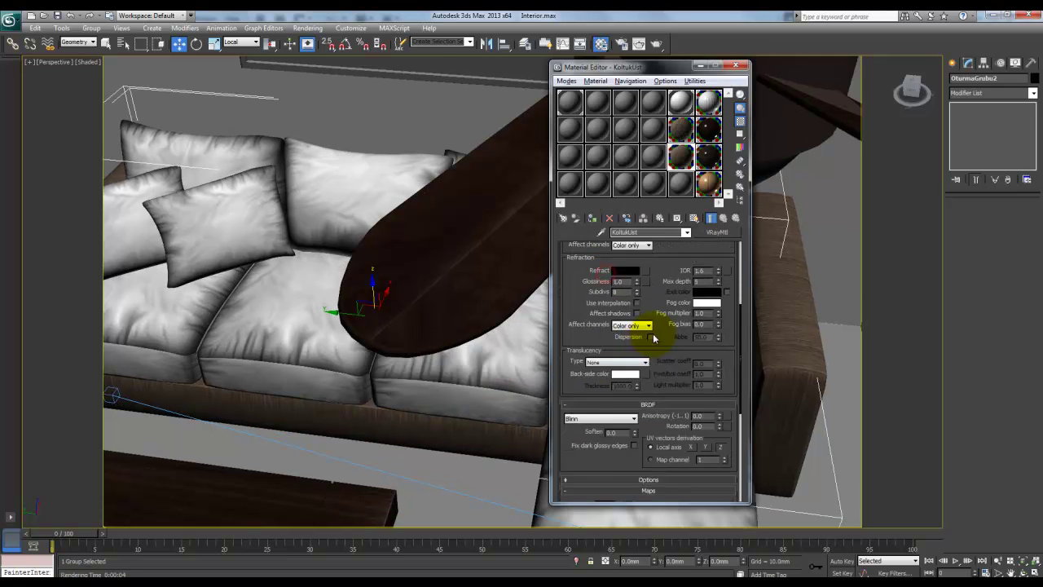
click(650, 304)
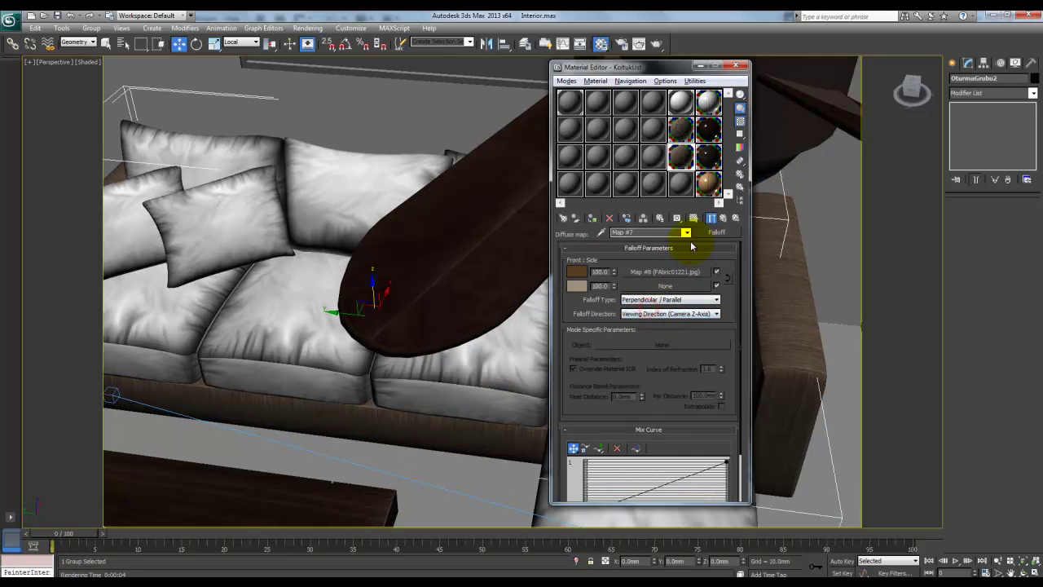
click(689, 272)
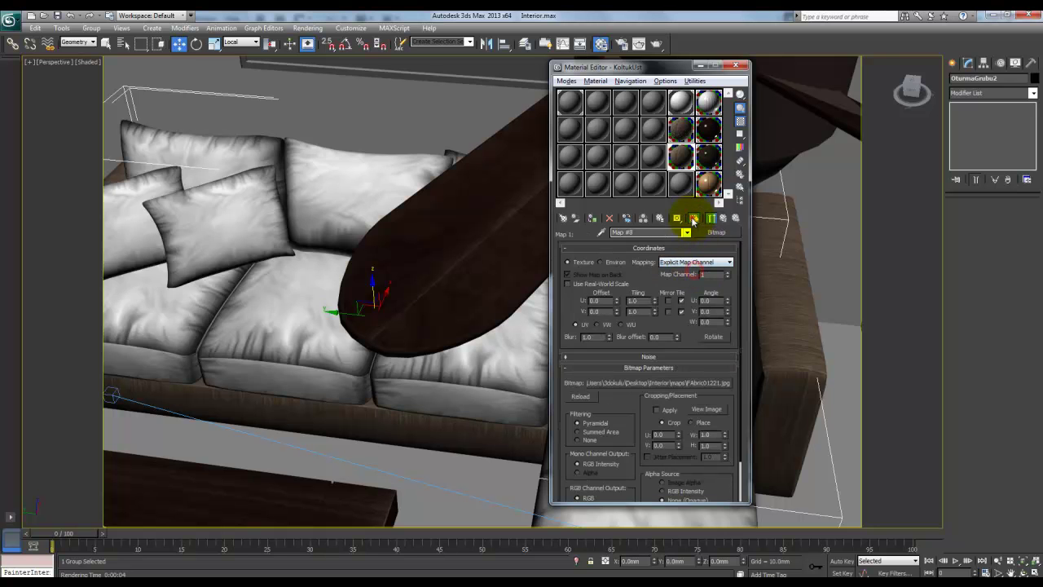
click(693, 218)
click(722, 219)
click(699, 66)
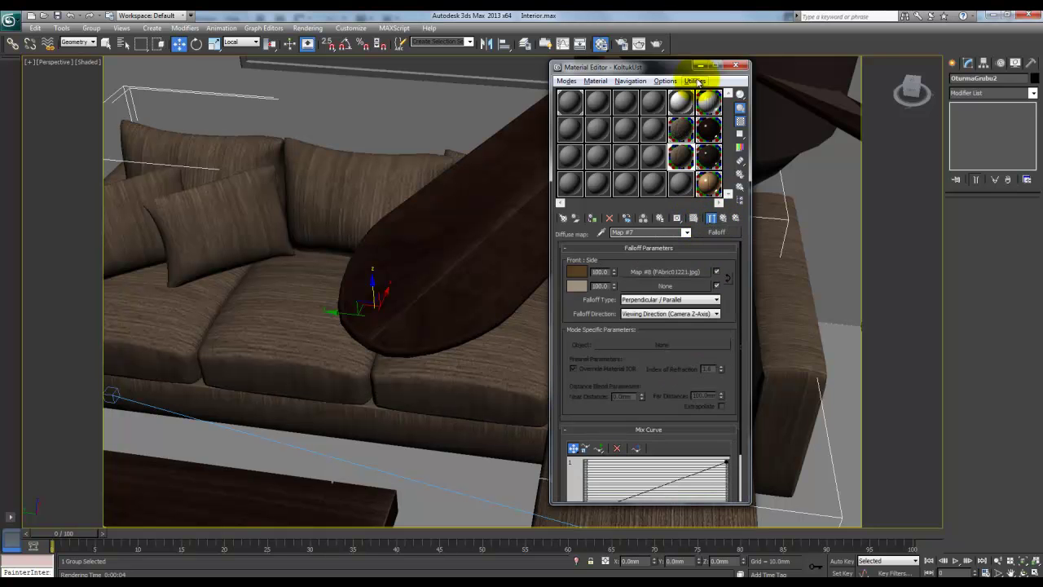
Open the OturmaGrubu2 sofa group and the yastik01 cushion group nested inside it
alt+middle_drag(361, 307, 361, 268)
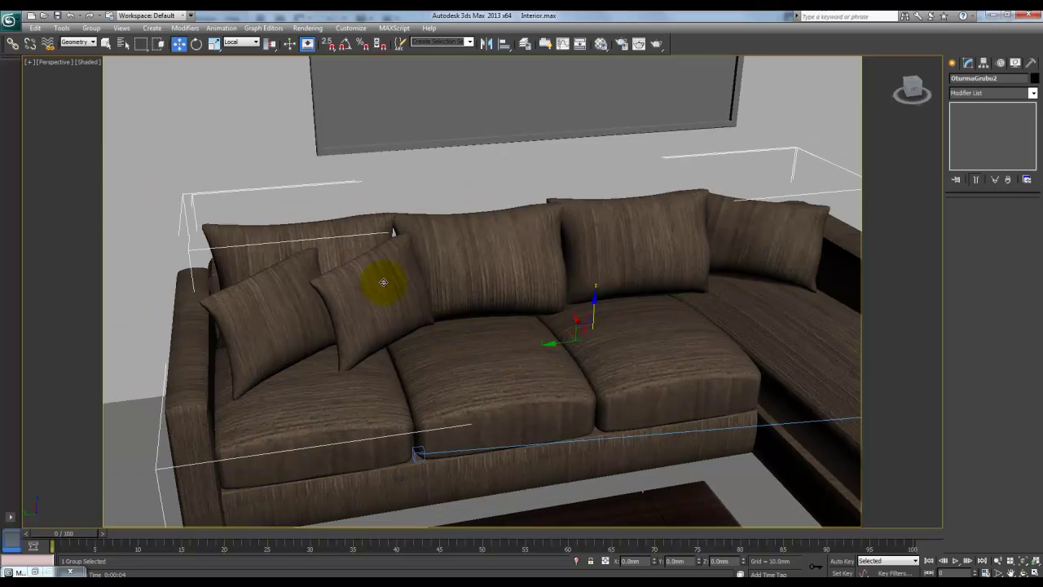
click(92, 28)
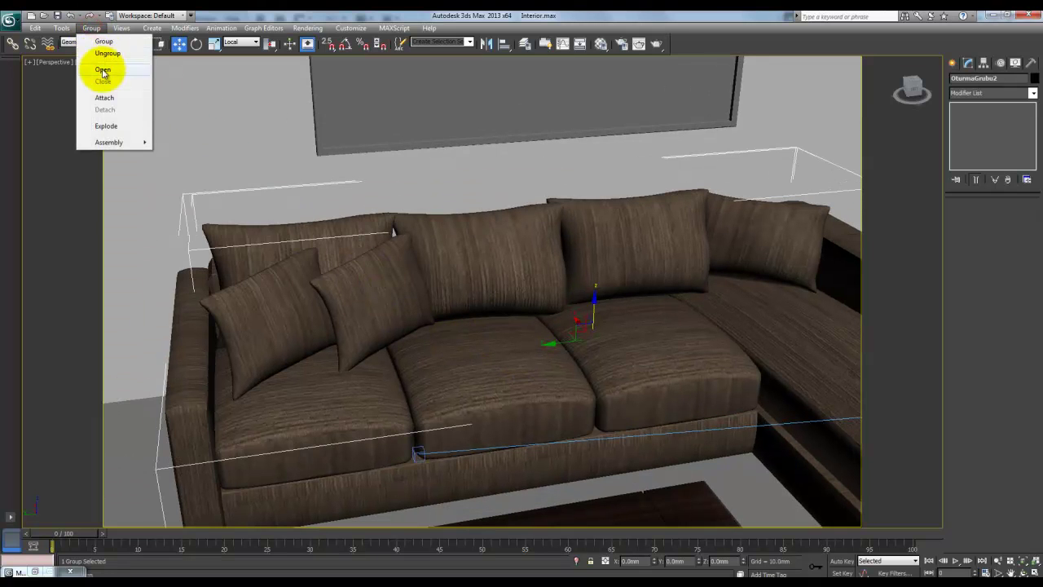
click(102, 69)
click(467, 251)
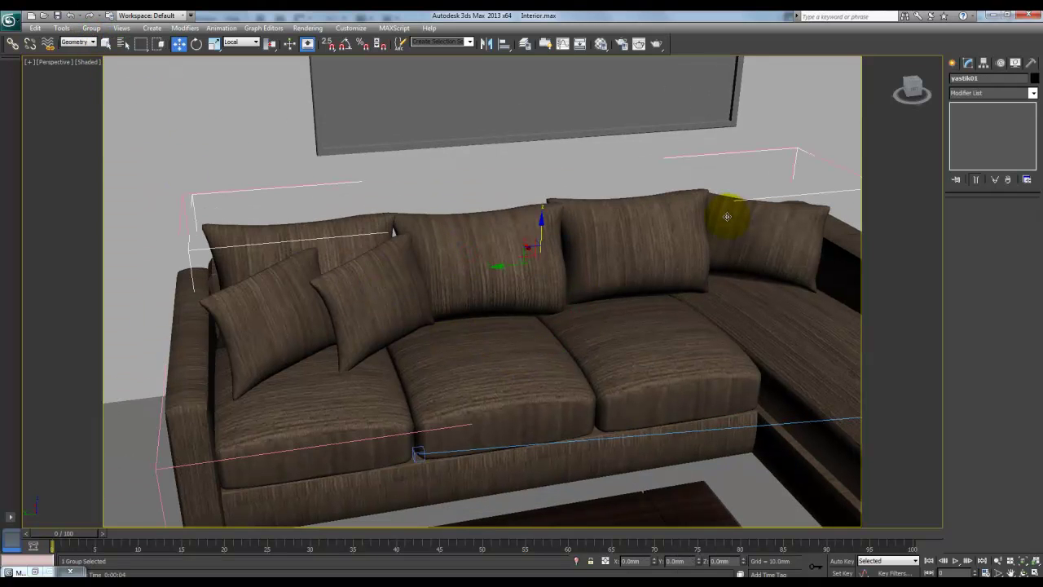
click(91, 28)
click(102, 70)
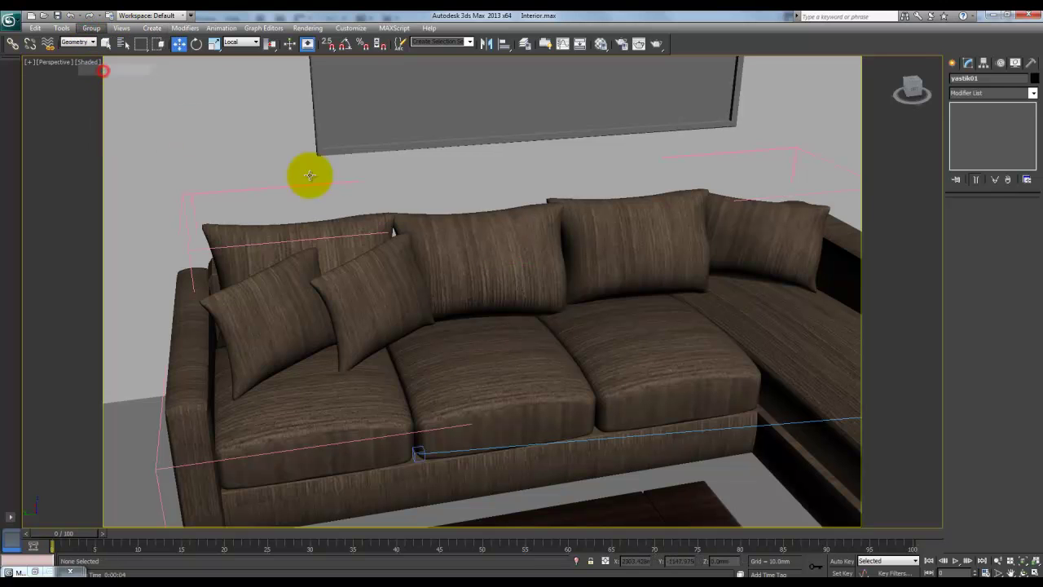
Add a UVW Map modifier with Box mapping to the back cushion Arch26_049_Obj_07
click(521, 248)
key(F4)
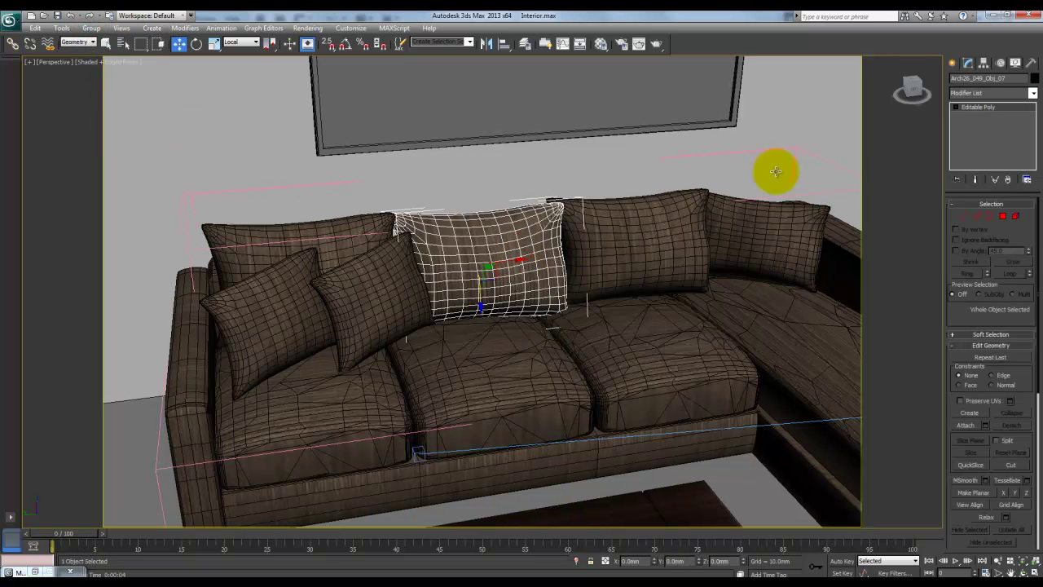
click(982, 93)
key(u)
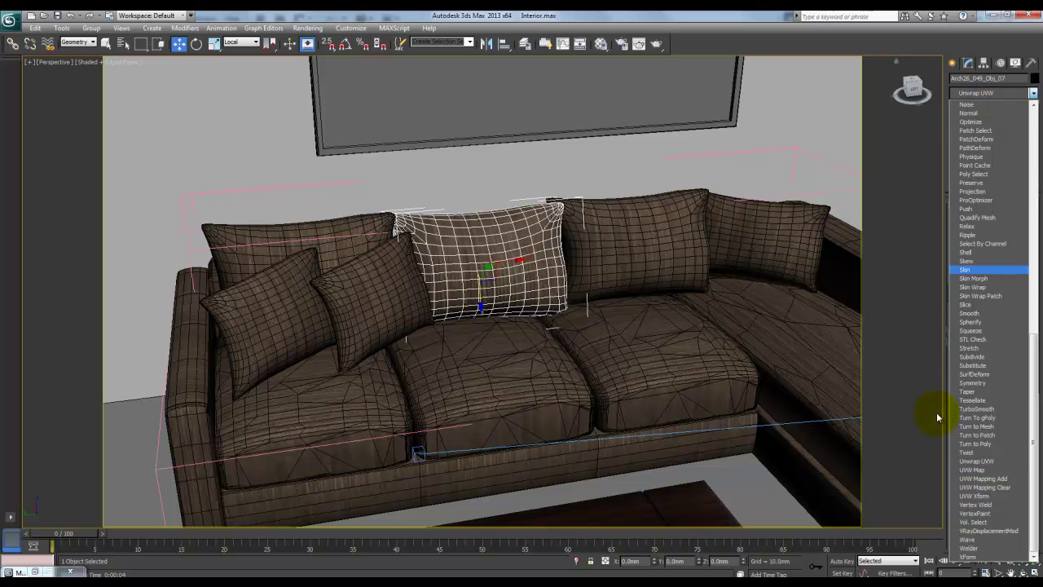
click(971, 471)
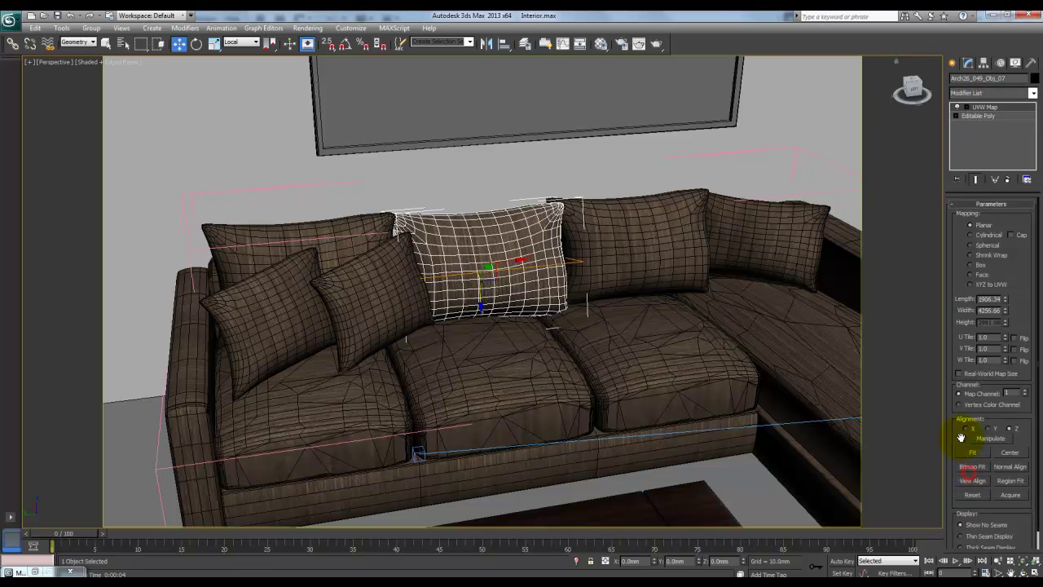
click(982, 267)
key(z)
key(F4)
alt+middle_drag(671, 369, 584, 302)
Add a UVW Map modifier with Box mapping to the neighbouring back cushion Arch26_049_Obj_08
click(588, 300)
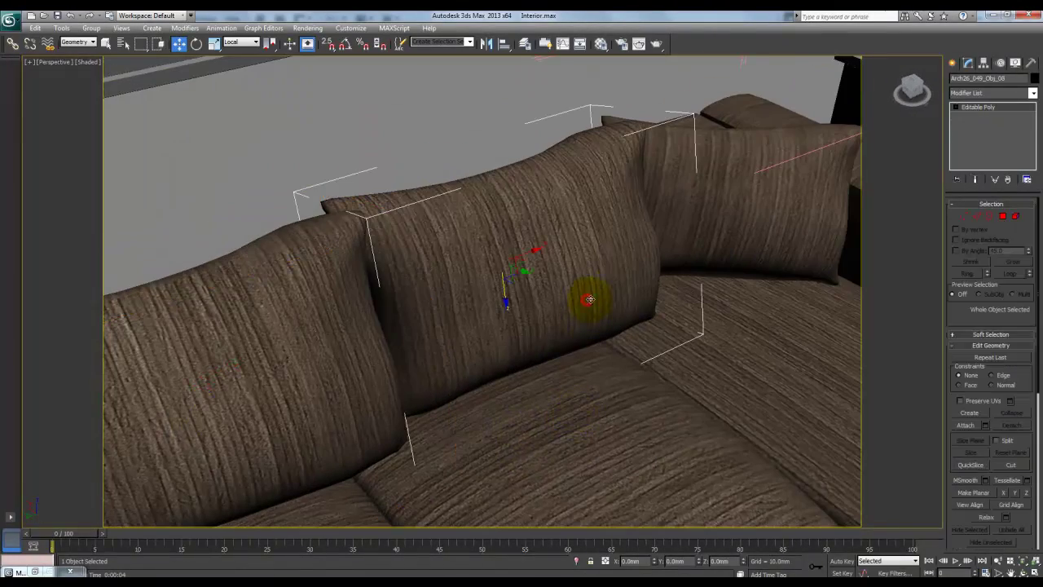
click(978, 93)
key(t)
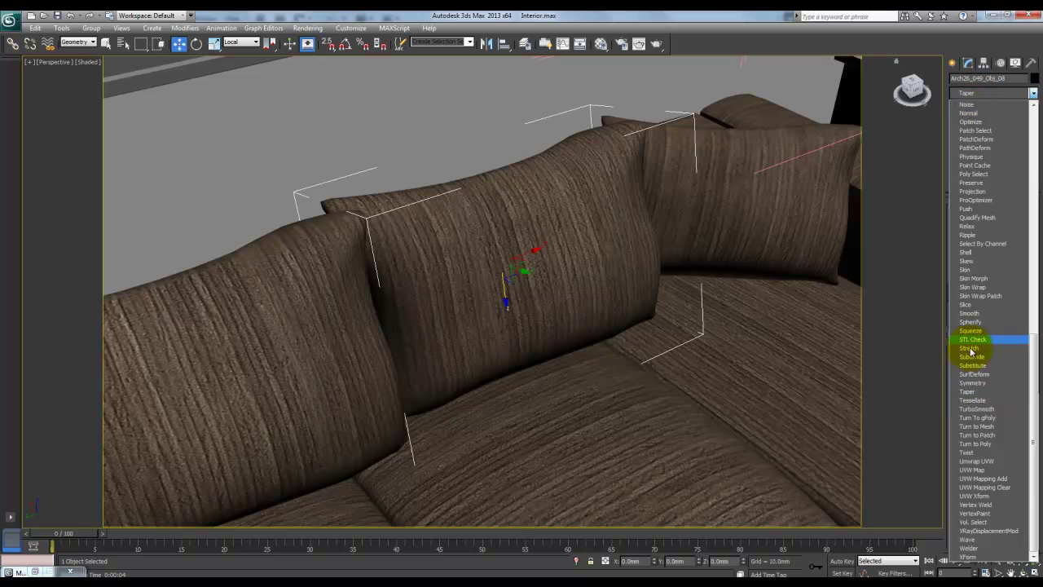
click(978, 469)
click(982, 272)
alt+middle_drag(885, 305, 812, 314)
alt+middle_drag(757, 350, 840, 266)
Copy the back cushion's UVW Map modifier and paste it onto the corner cushion Arch26_049_Obj_09
right_click(1001, 110)
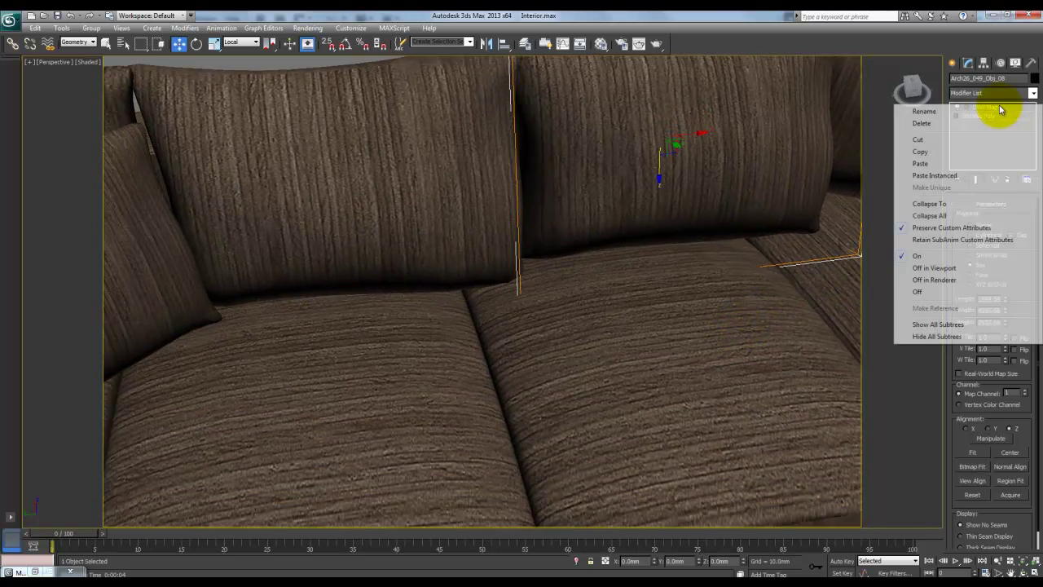
click(931, 155)
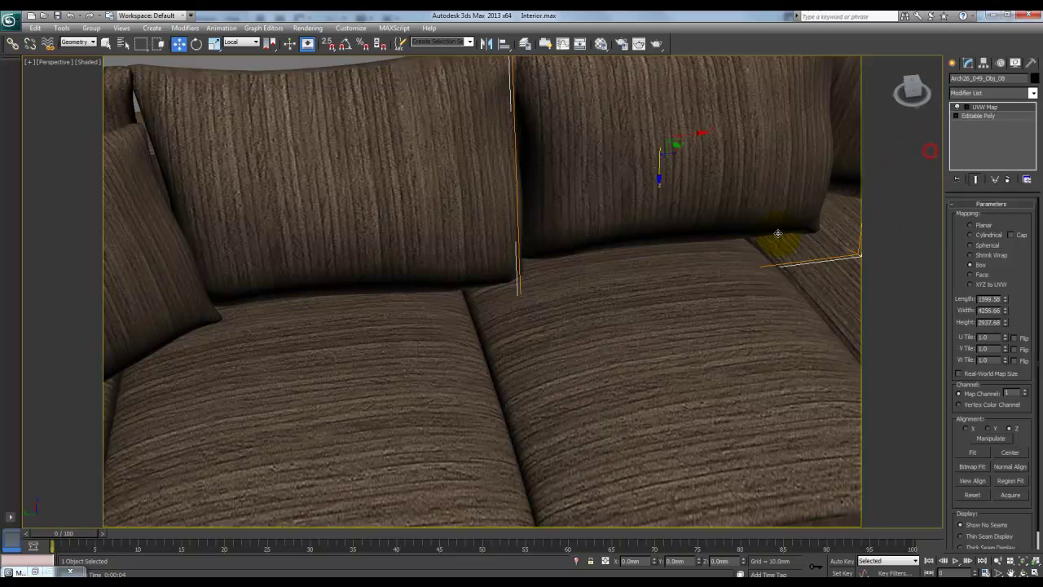
scroll(689, 275, down, 5)
alt+middle_drag(690, 275, 619, 223)
click(619, 223)
right_click(961, 137)
click(972, 141)
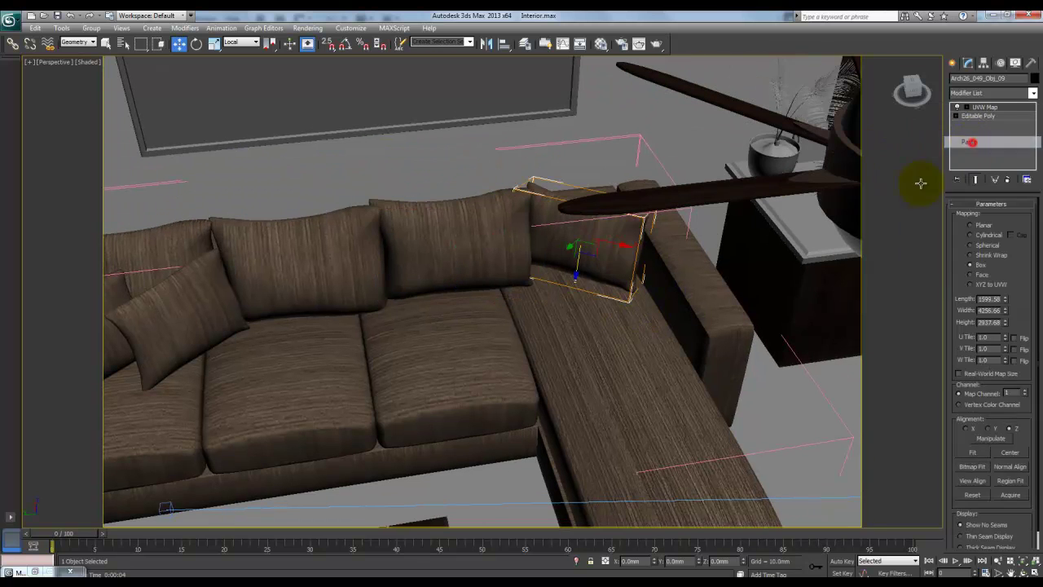
click(706, 273)
Paste the copied UVW Map modifier onto the two small throw cushions and the back cushion behind them
middle_drag(332, 369, 419, 318)
click(328, 302)
right_click(959, 132)
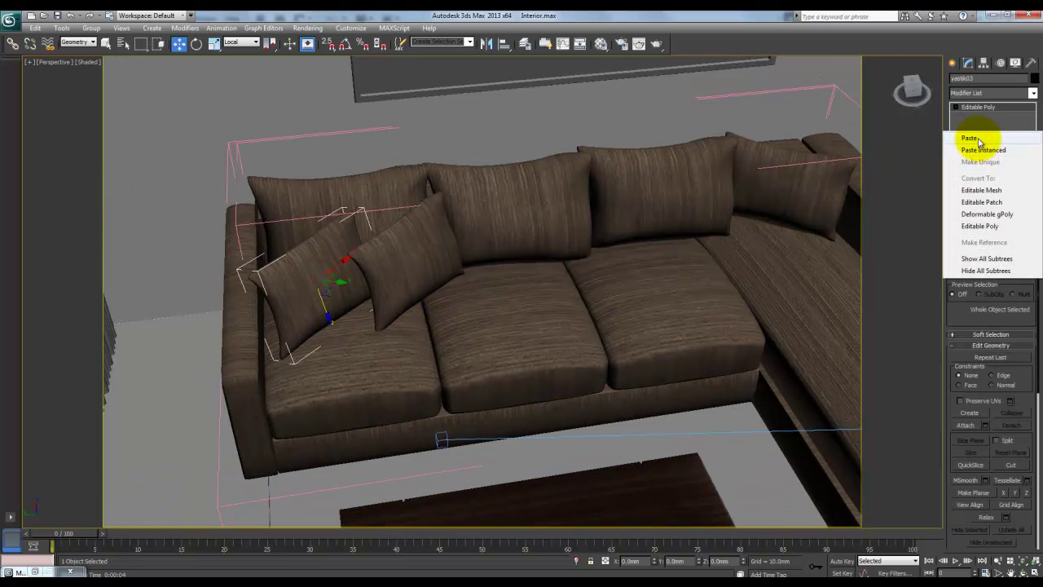
click(978, 139)
click(422, 235)
right_click(967, 133)
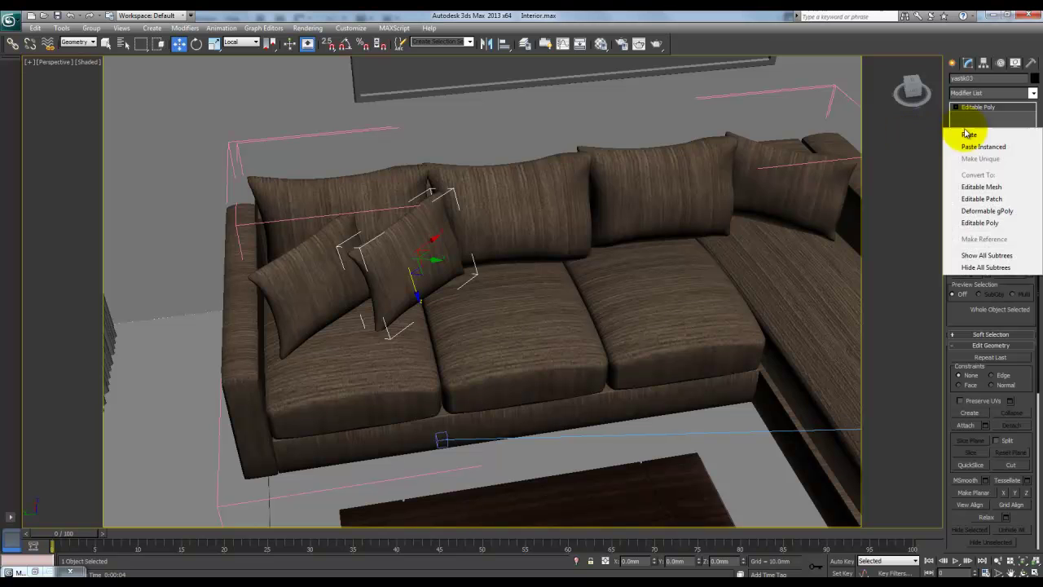
click(969, 134)
click(369, 185)
right_click(962, 135)
click(995, 145)
Paste the copied UVW Map modifier onto the seat cushion beside the chaise
alt+middle_drag(645, 252, 611, 270)
click(611, 265)
right_click(984, 133)
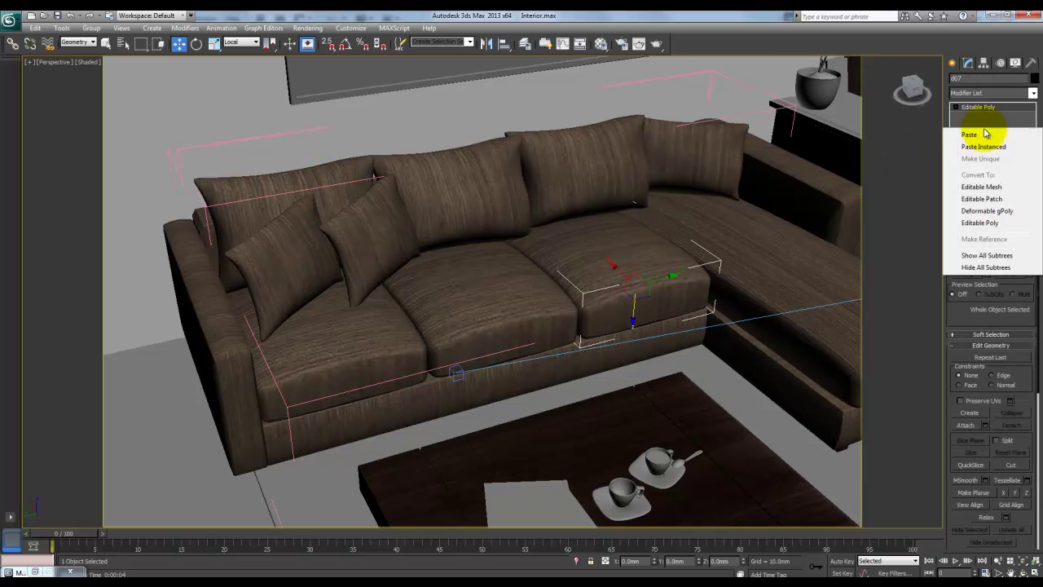
click(983, 133)
Fit the seat cushion's UVW mapping to the cushion and set its mapping type to Box
click(978, 247)
click(972, 225)
alt+middle_drag(783, 258, 736, 261)
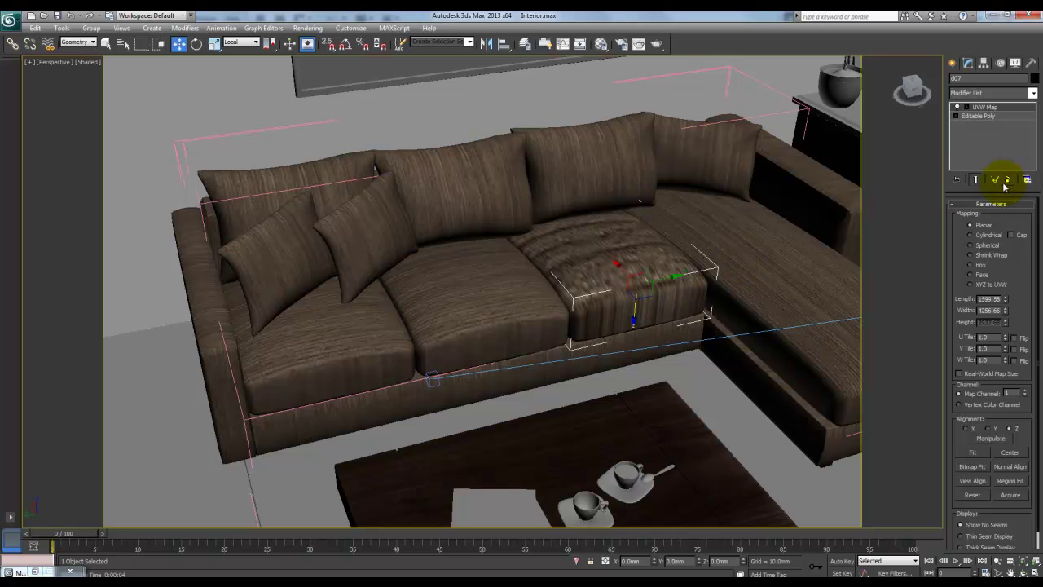
click(974, 454)
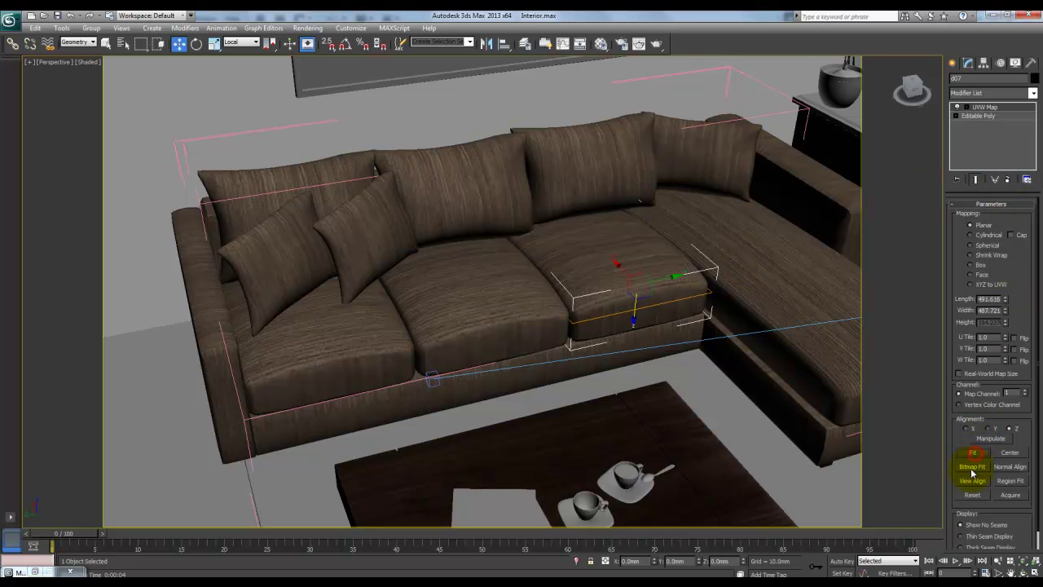
alt+middle_drag(662, 226, 685, 239)
click(969, 266)
alt+middle_drag(774, 262, 812, 176)
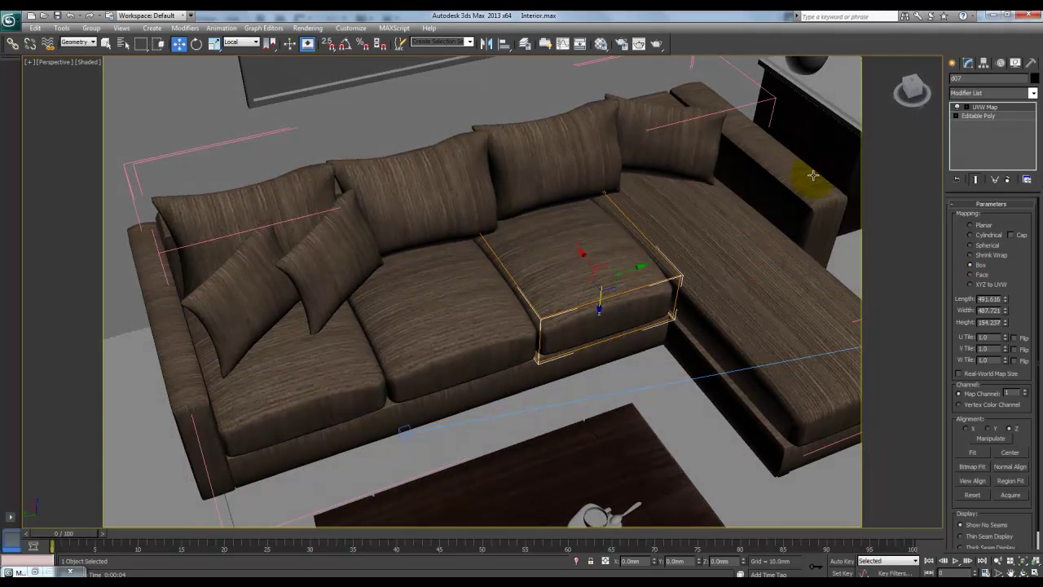
click(953, 63)
click(469, 324)
click(356, 349)
click(413, 310)
click(554, 261)
Assign the Ahşap1 wood material to the picture frame above the sofa
alt+middle_drag(559, 260, 519, 298)
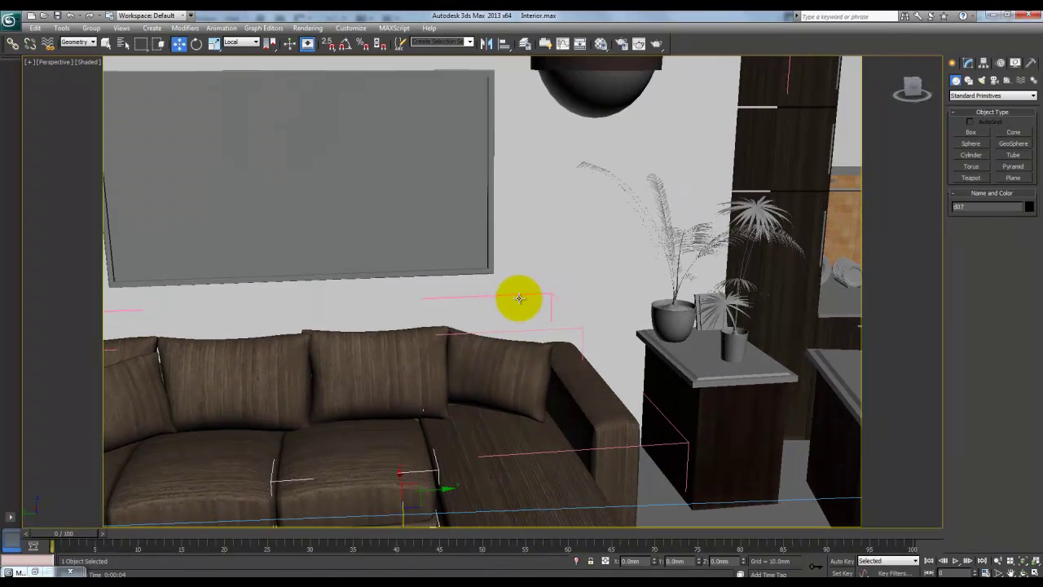
click(492, 252)
key(m)
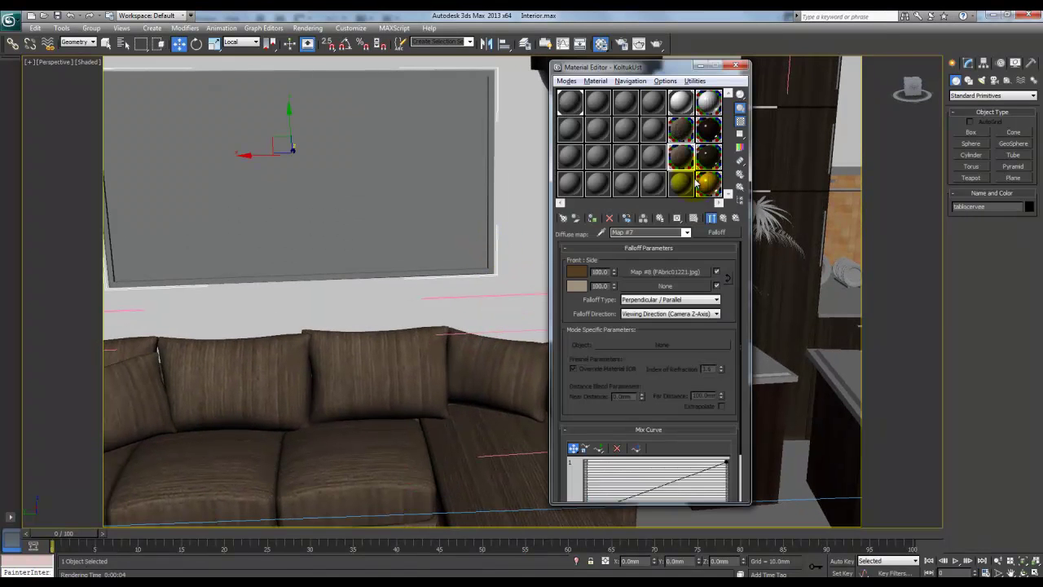
click(706, 154)
click(594, 218)
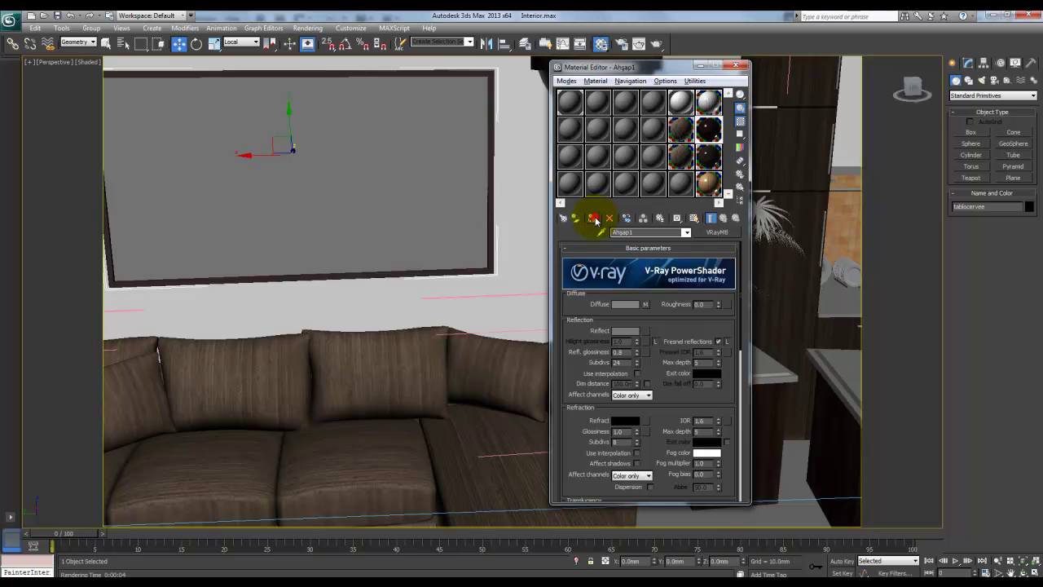
click(698, 66)
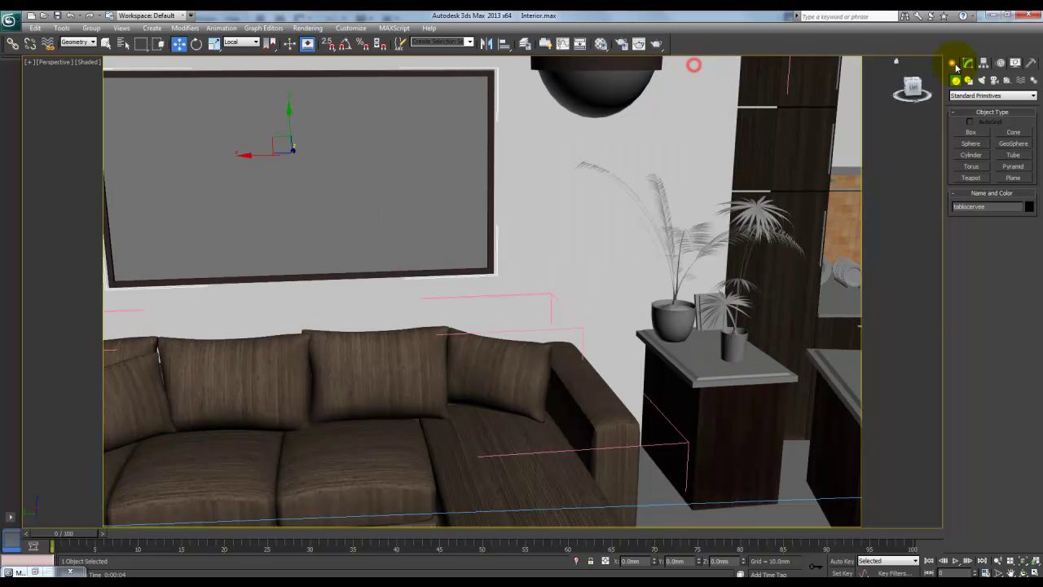
Add a UVW Map modifier with Box mapping to the picture frame
click(968, 64)
click(982, 94)
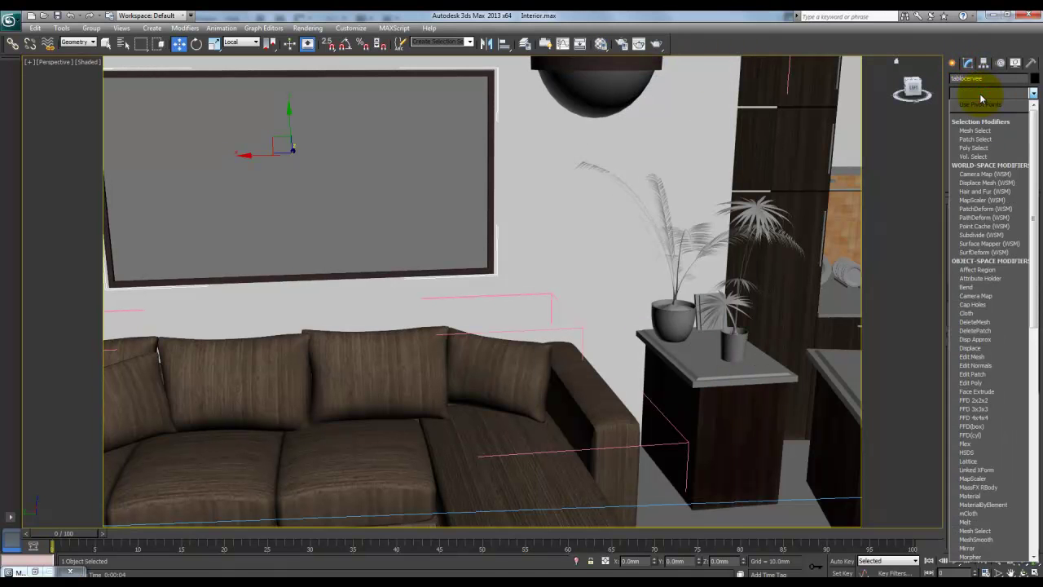
key(u)
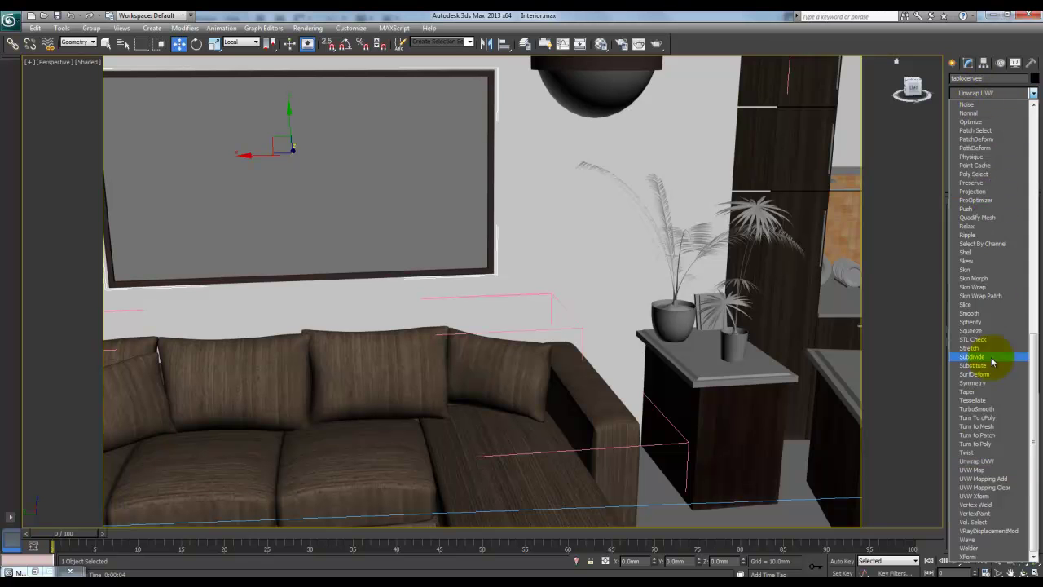
click(983, 470)
click(982, 265)
scroll(545, 301, up, 10)
scroll(586, 306, down, 3)
scroll(579, 320, down, 6)
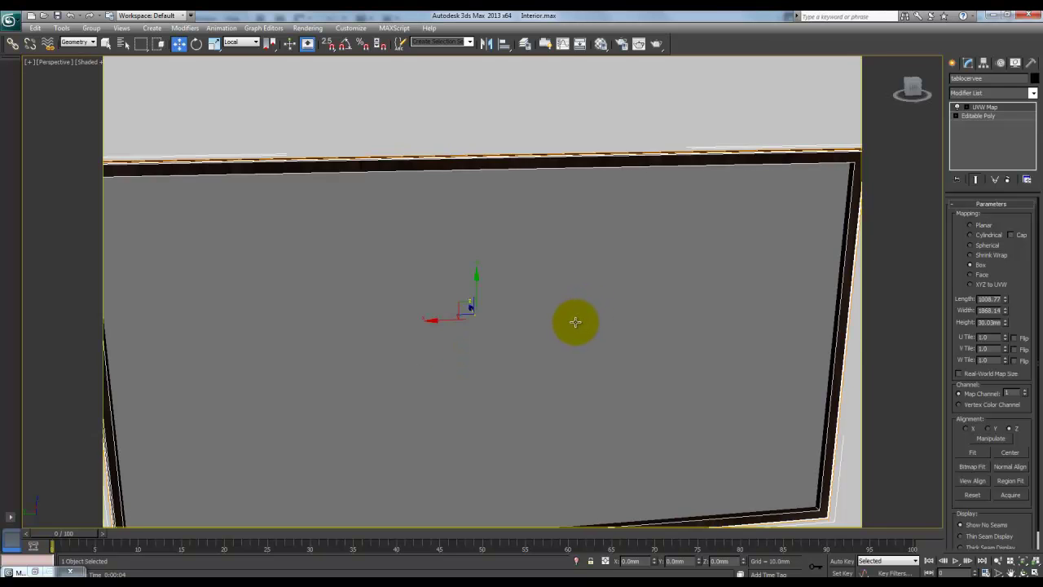
scroll(639, 315, down, 3)
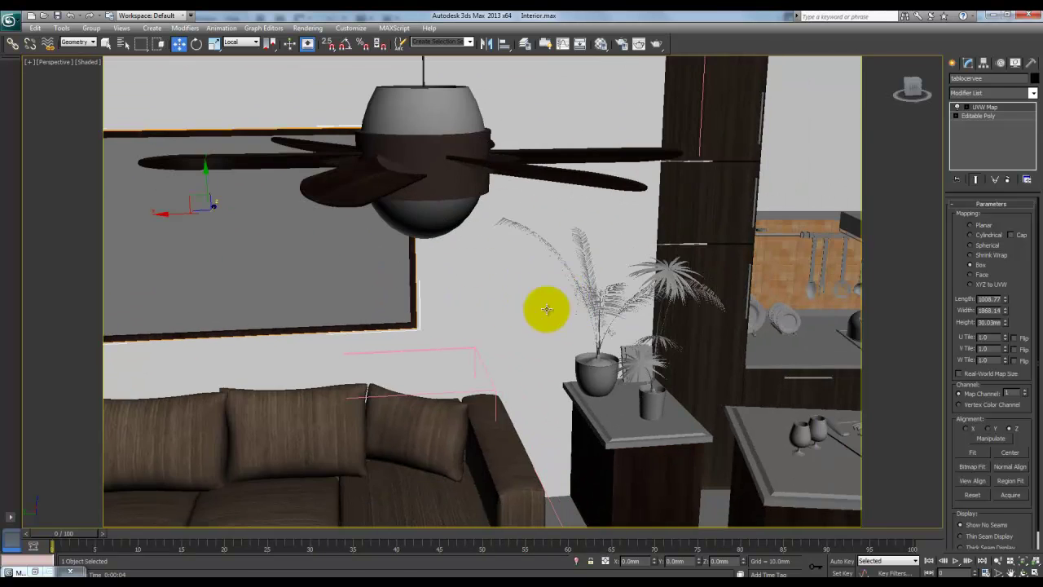
Select the Arap trim group along the kitchen backsplash using wireframe display, and return the view to shaded display
click(344, 252)
scroll(600, 273, up, 4)
scroll(599, 267, up, 8)
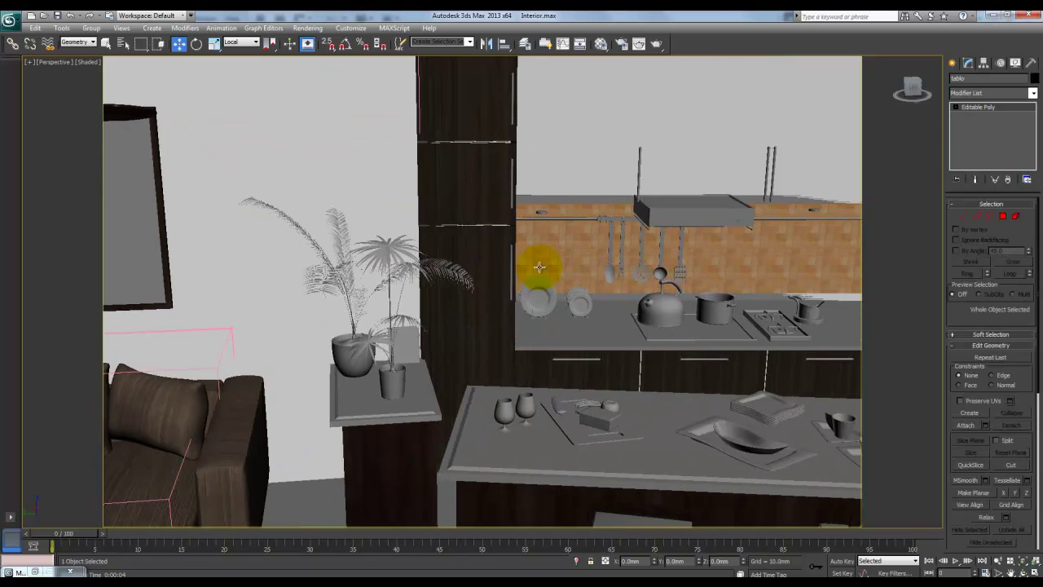
scroll(573, 304, up, 6)
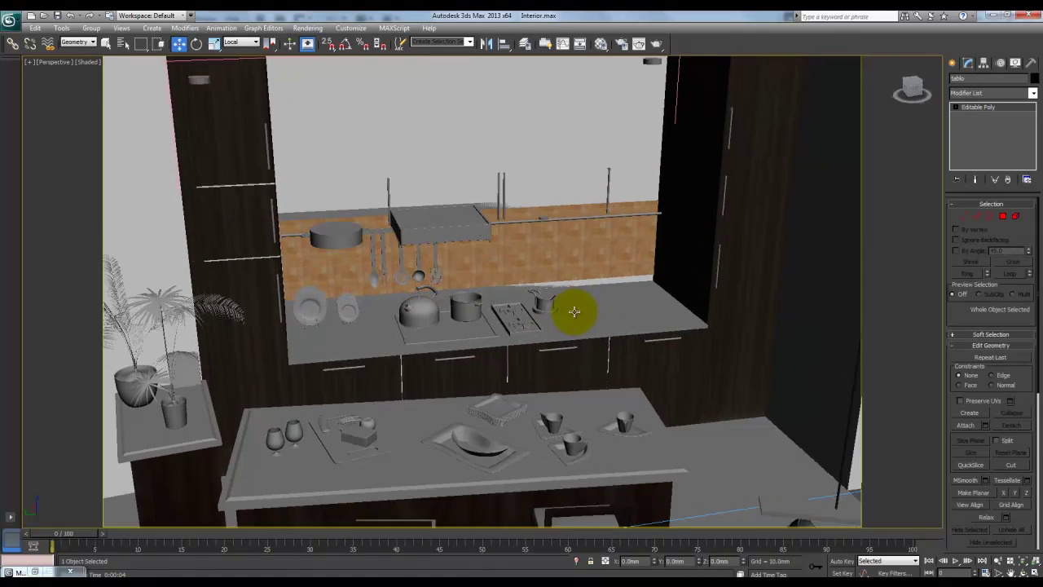
click(594, 279)
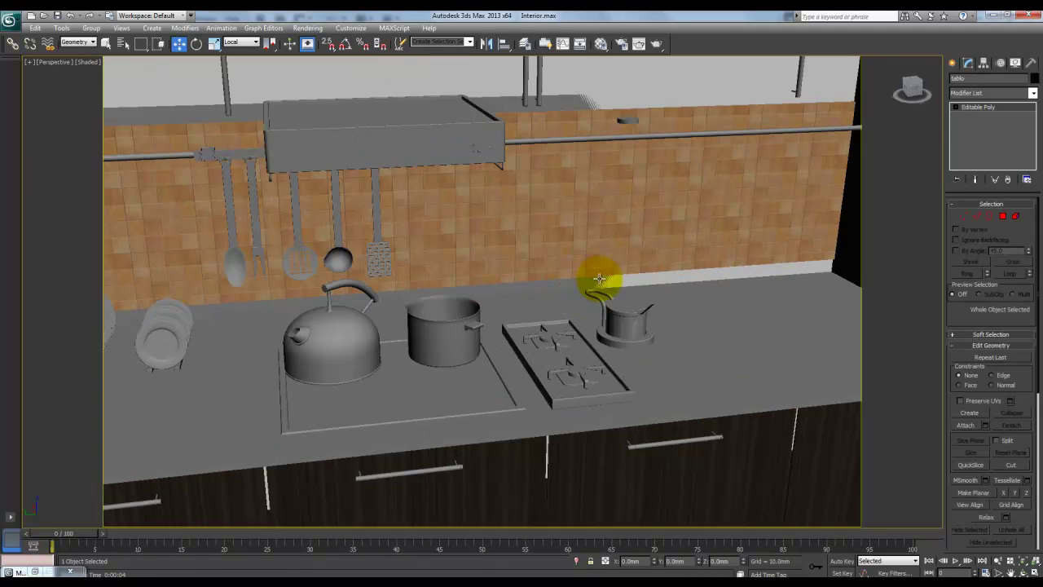
key(F3)
click(663, 274)
click(672, 278)
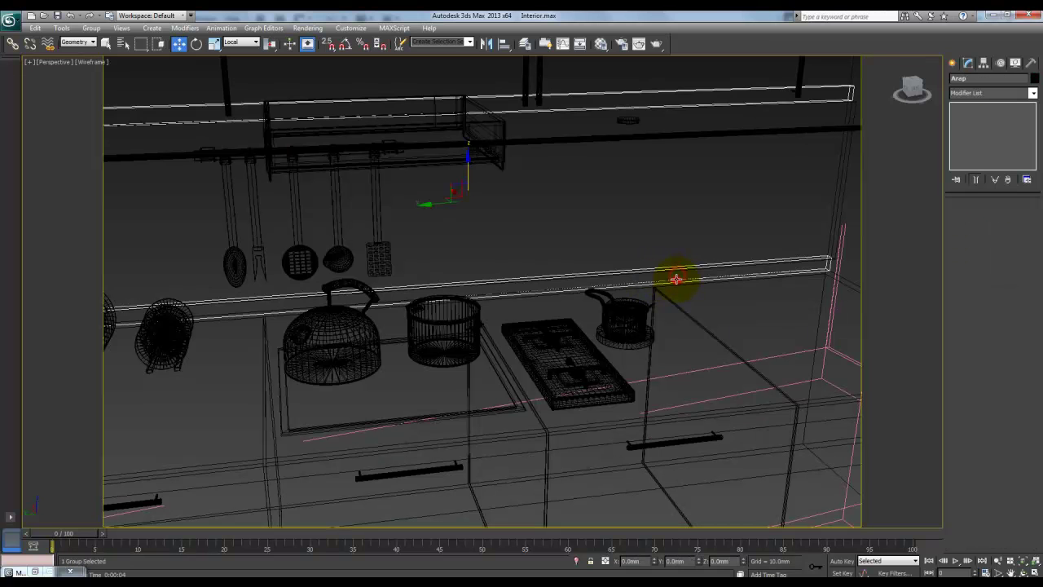
key(F3)
scroll(631, 256, up, 5)
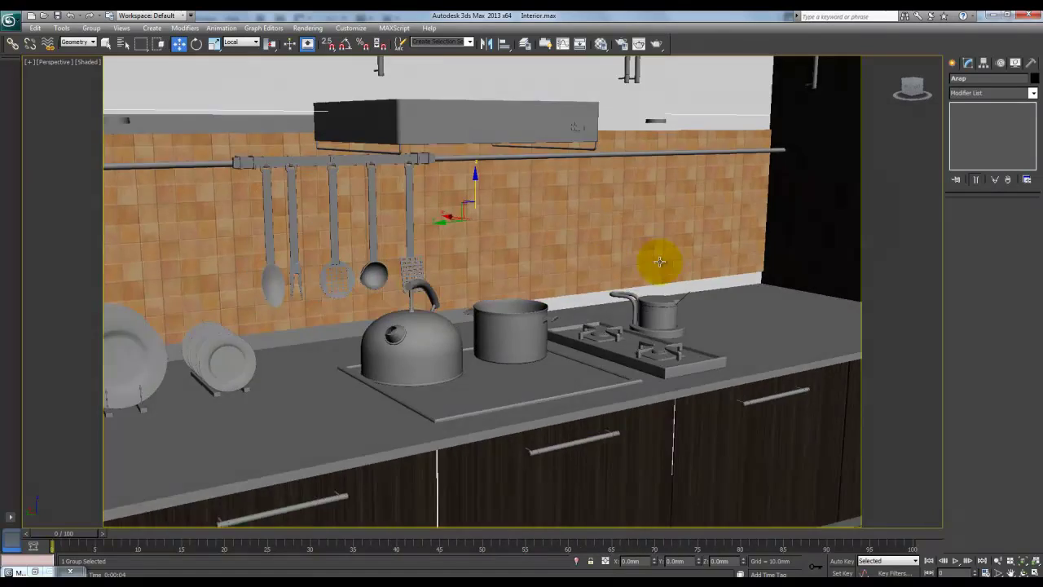
alt+middle_drag(621, 273, 622, 260)
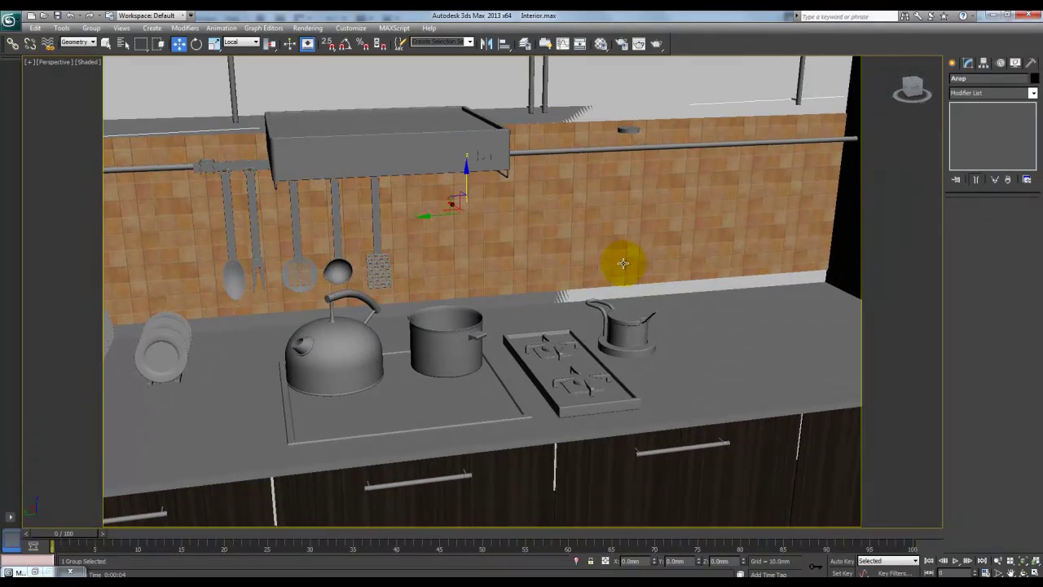
Open the Material Editor and select the plain grey sample slot beside the tile material
key(m)
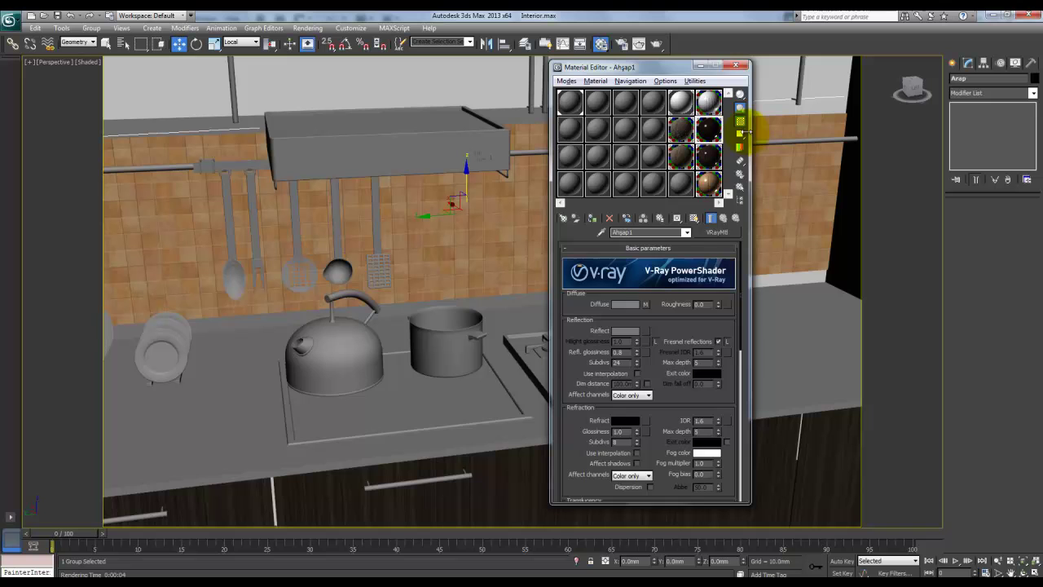
click(711, 187)
click(680, 184)
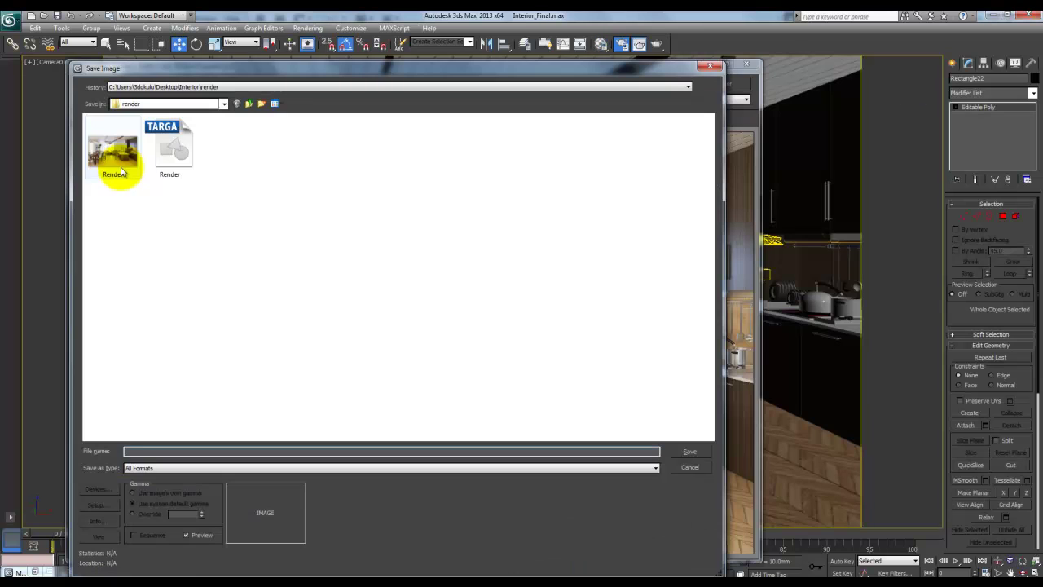
Save the rendered image as Render in PNG format over the existing file, using RGB 48 bit colours with the alpha channel
click(112, 156)
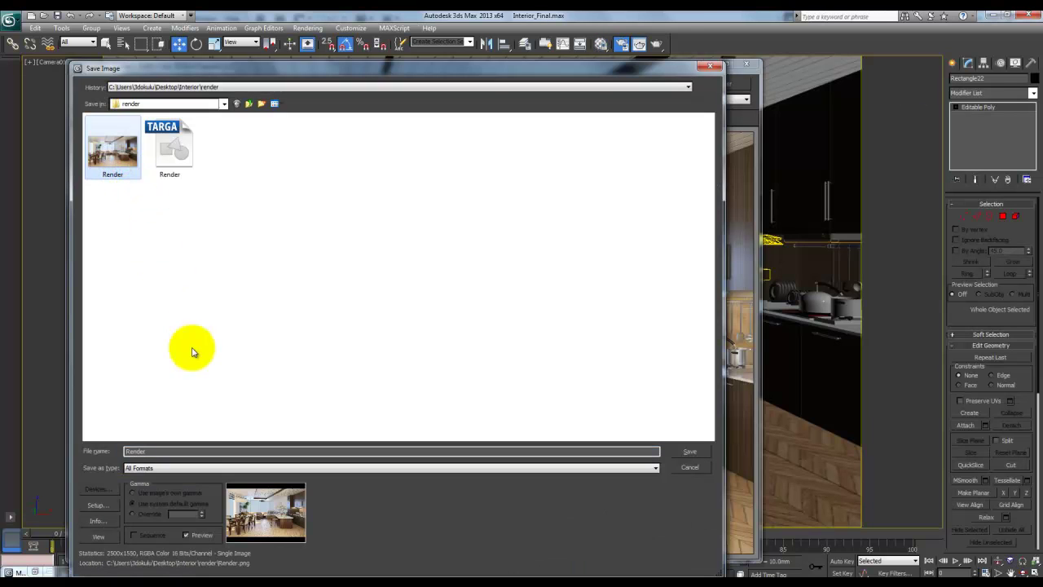
click(195, 467)
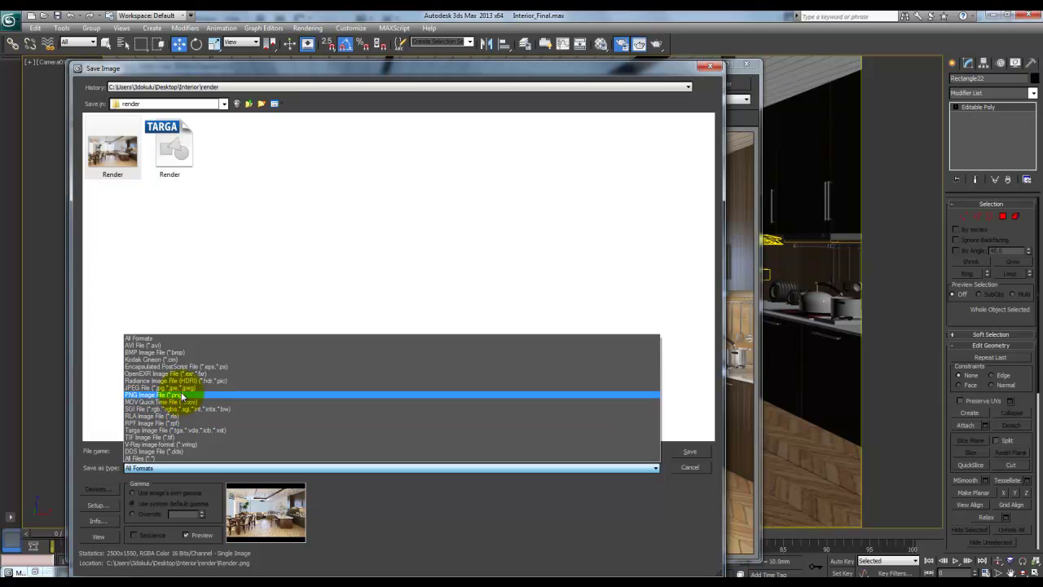
click(137, 402)
click(152, 469)
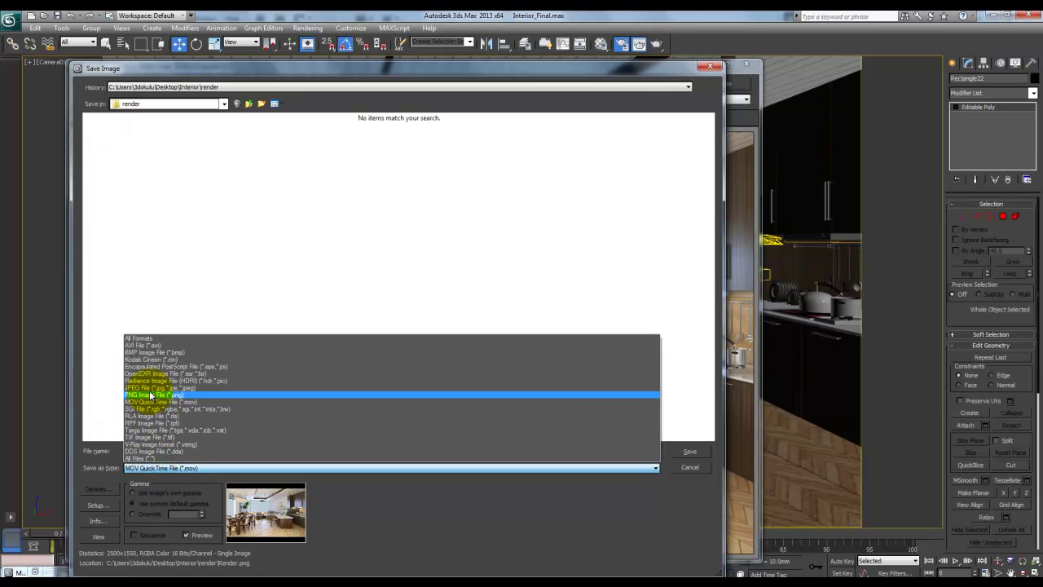
click(151, 395)
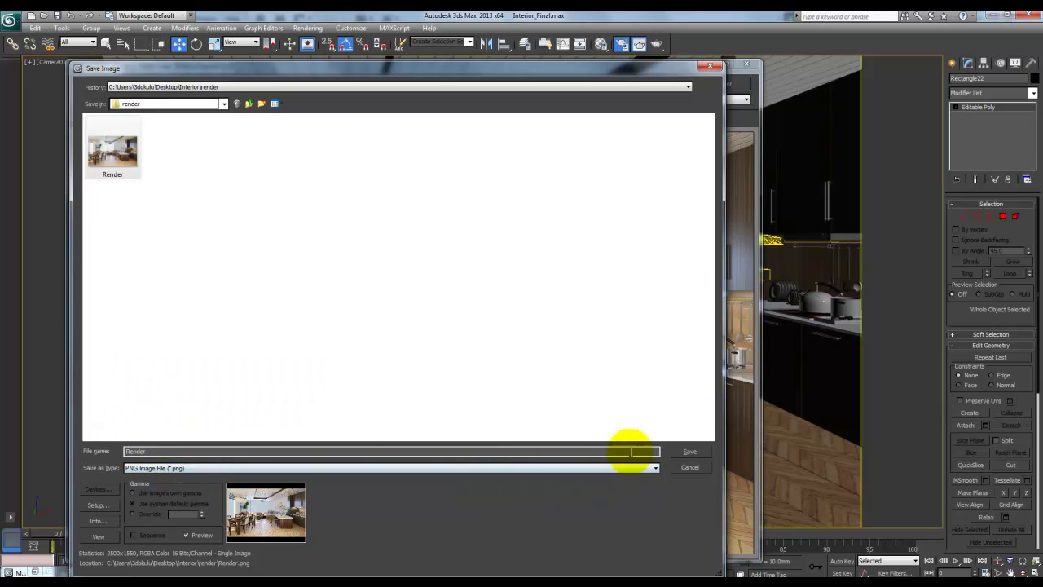
click(703, 455)
click(548, 339)
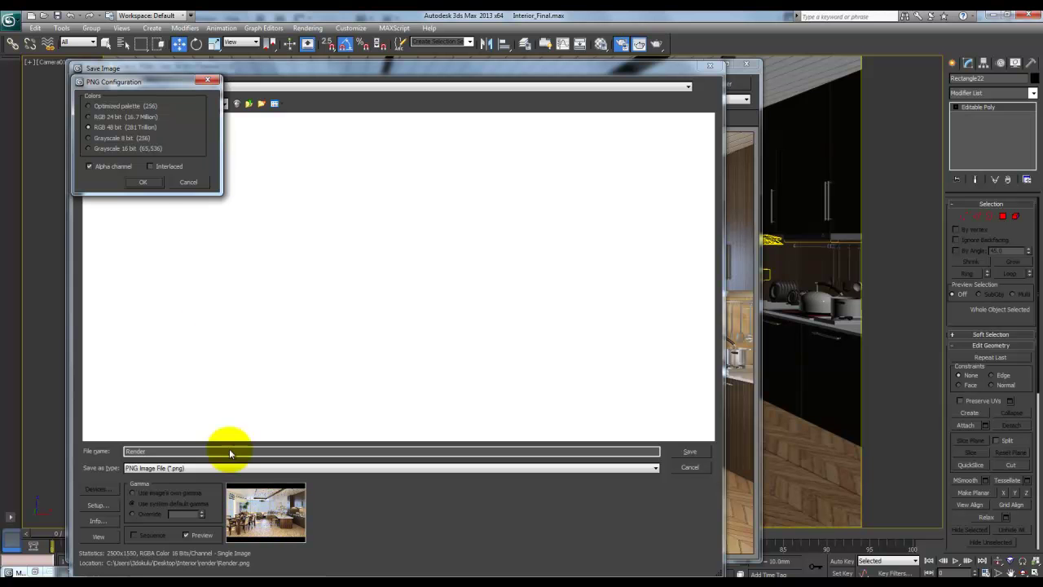
click(145, 182)
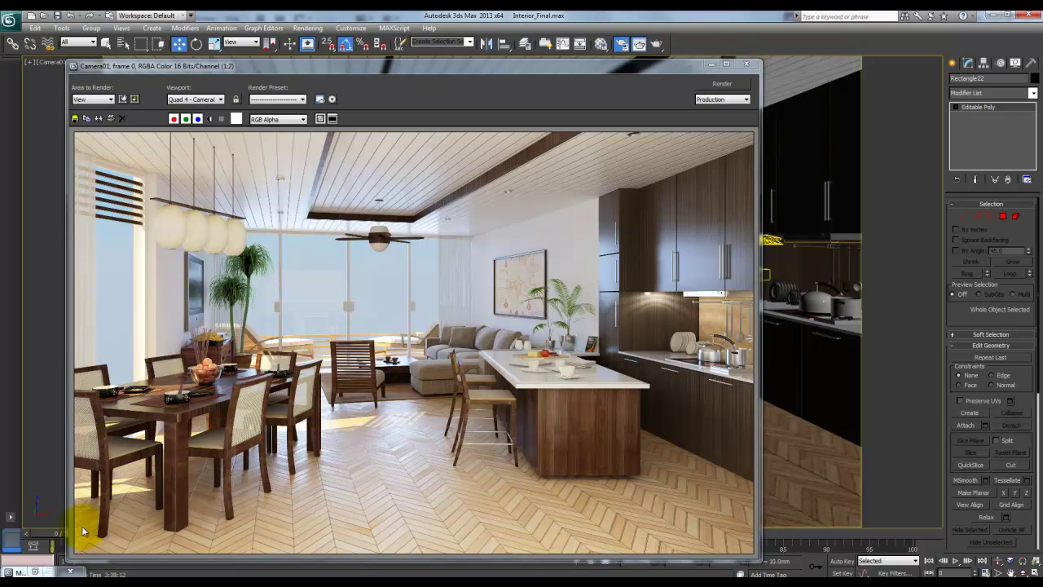
Switch to Windows Explorer and preview the Render PNG from the render folder at full window size in Windows Photo Viewer
click(47, 570)
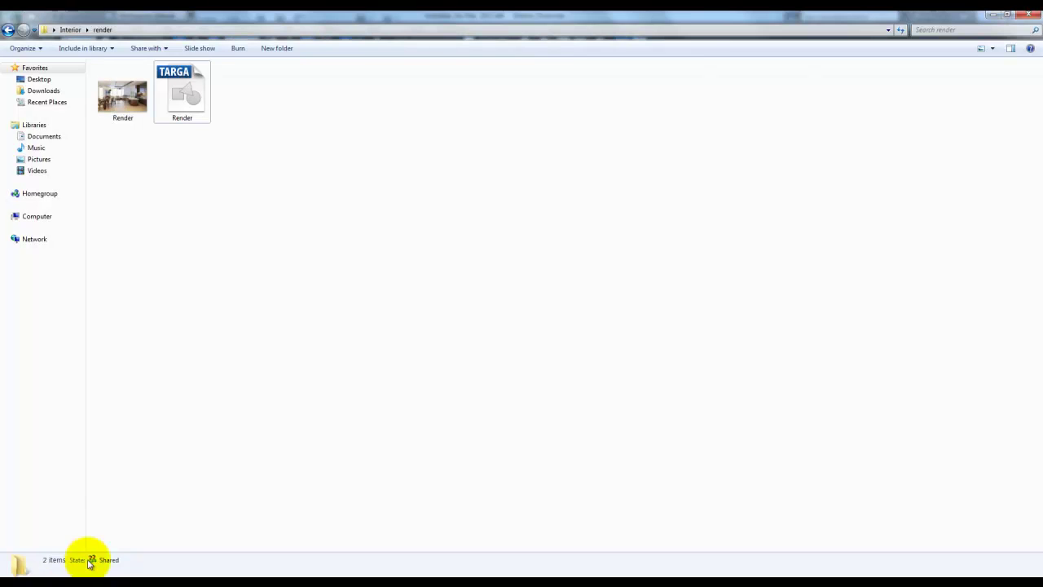
right_click(127, 107)
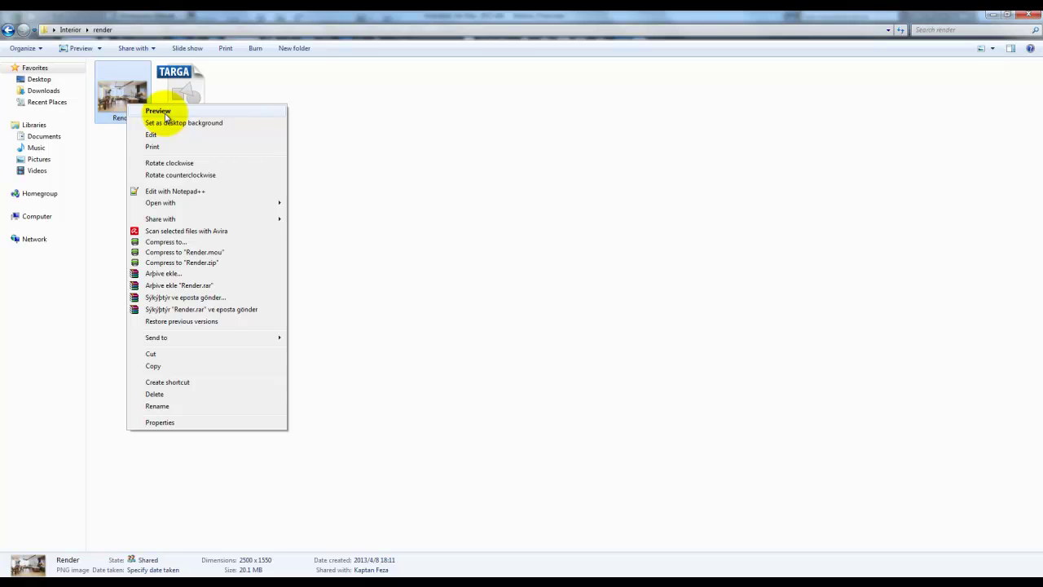
click(160, 111)
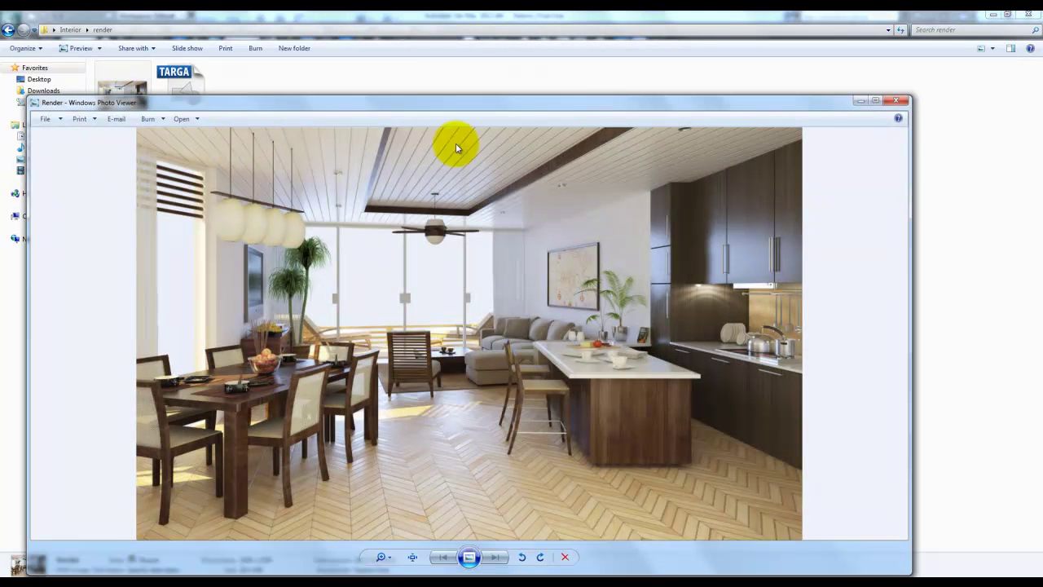
click(876, 101)
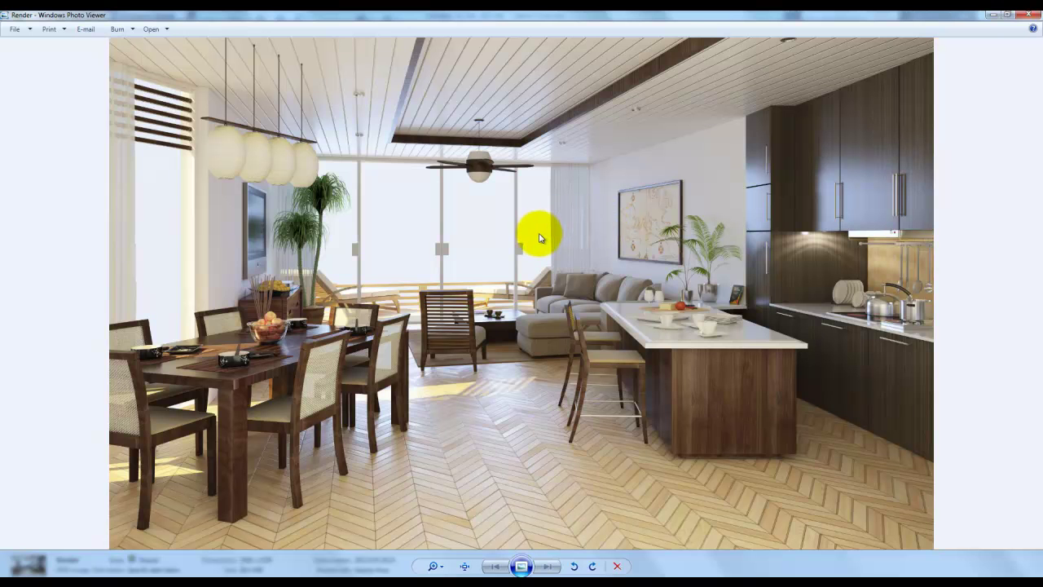
click(1009, 16)
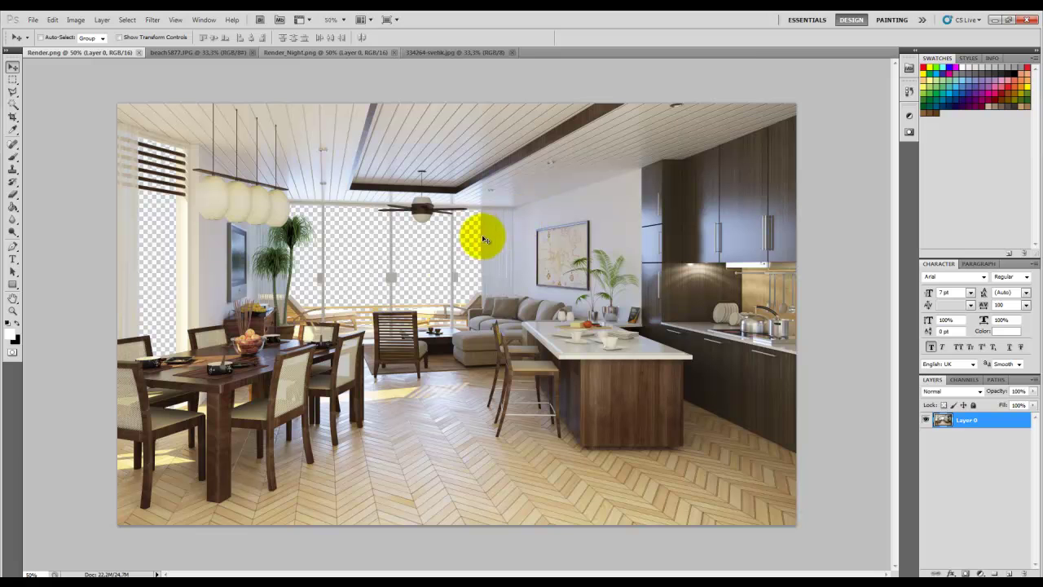
Switch to the web browser and examine the Google image results for "beach landscape photography" for a background picture
click(219, 570)
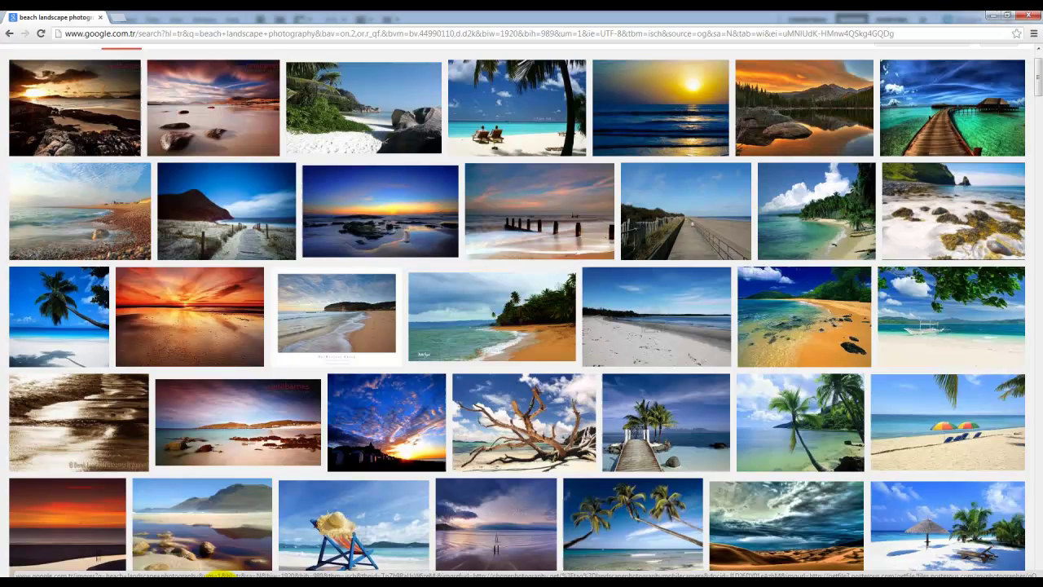
scroll(209, 155, up, 1)
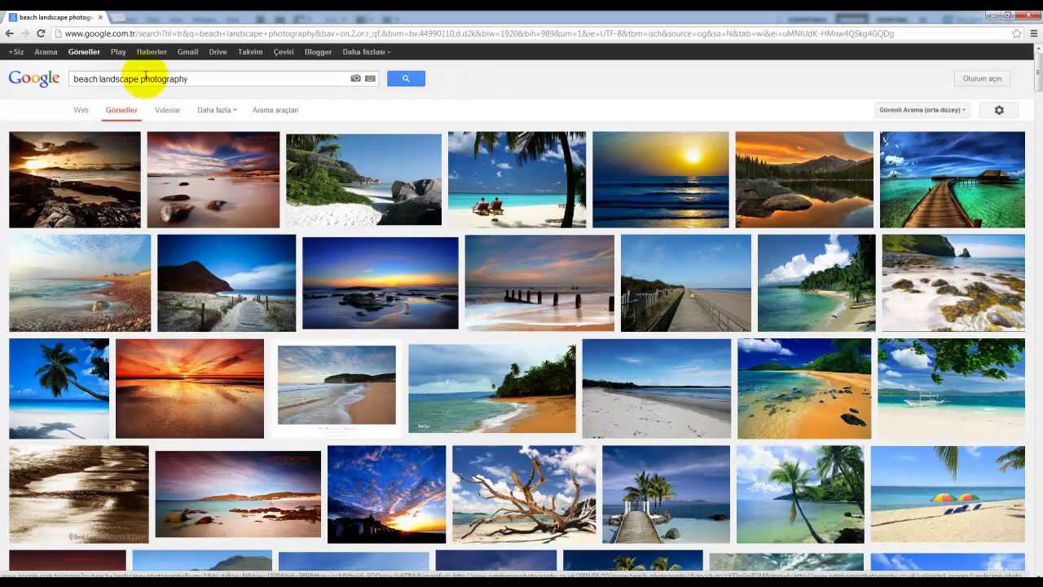
drag(101, 78, 249, 75)
click(275, 85)
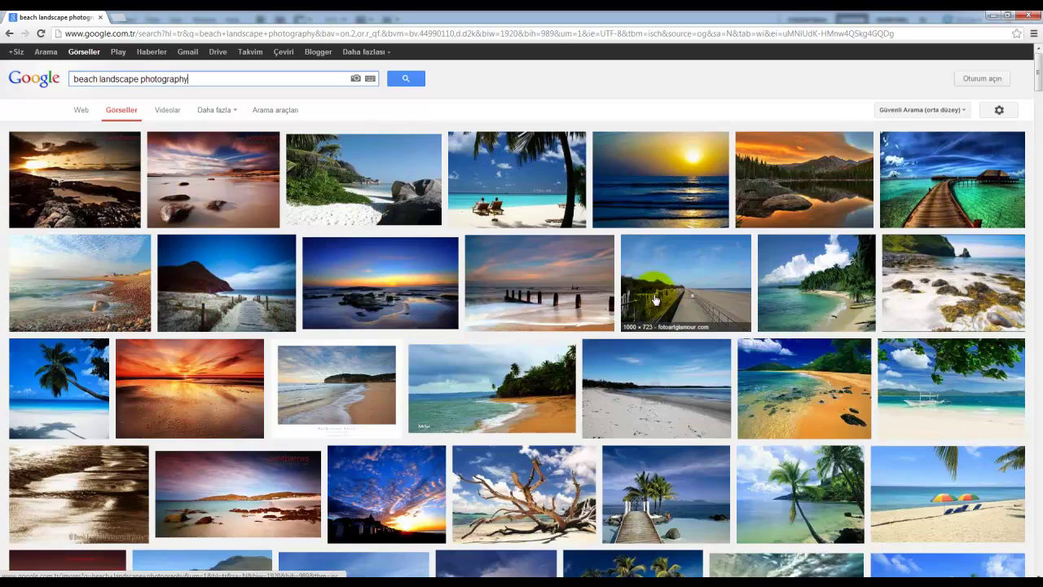
scroll(803, 279, down, 6)
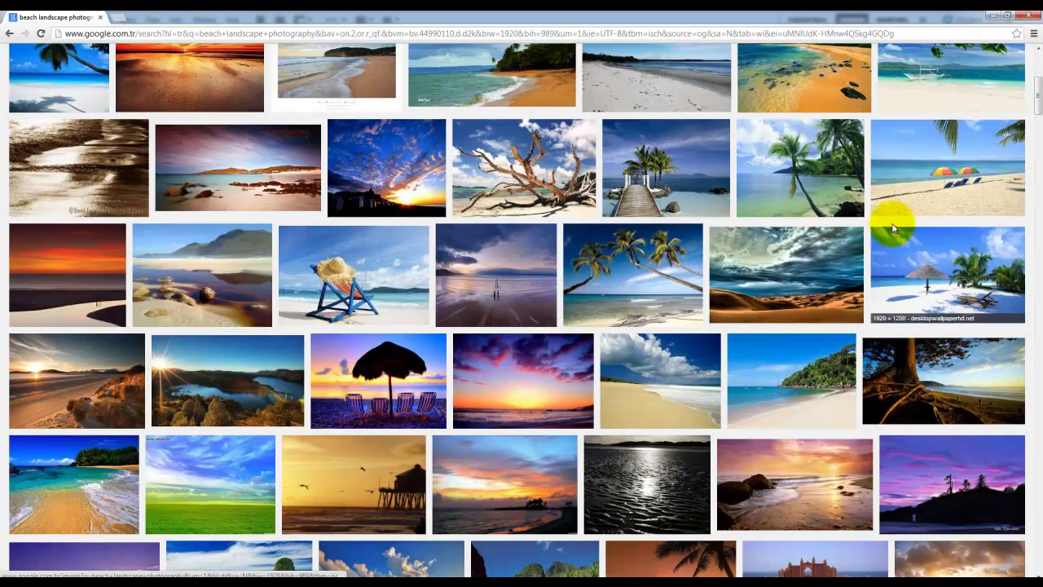
scroll(979, 180, down, 3)
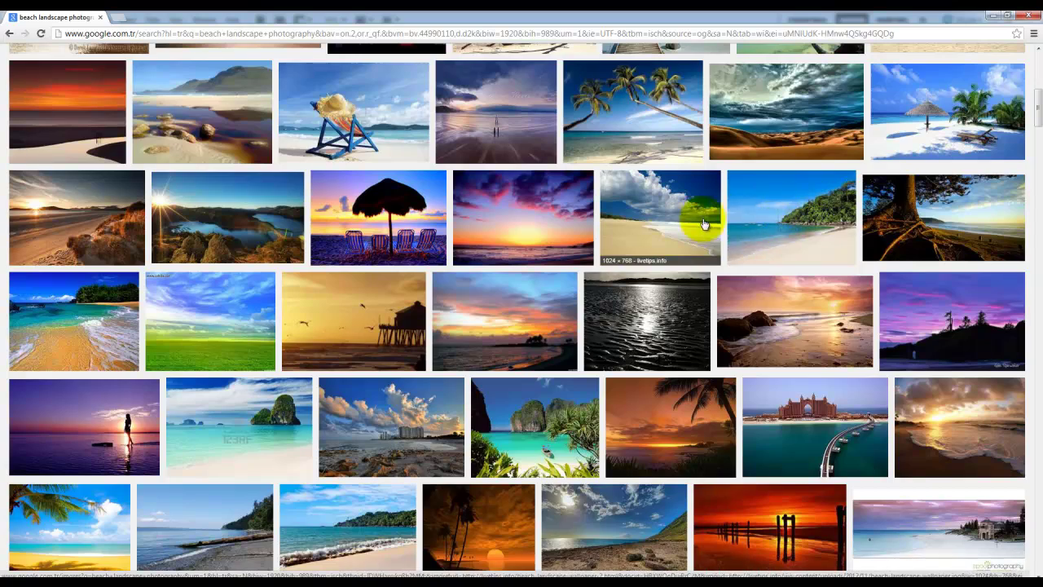
scroll(372, 333, down, 10)
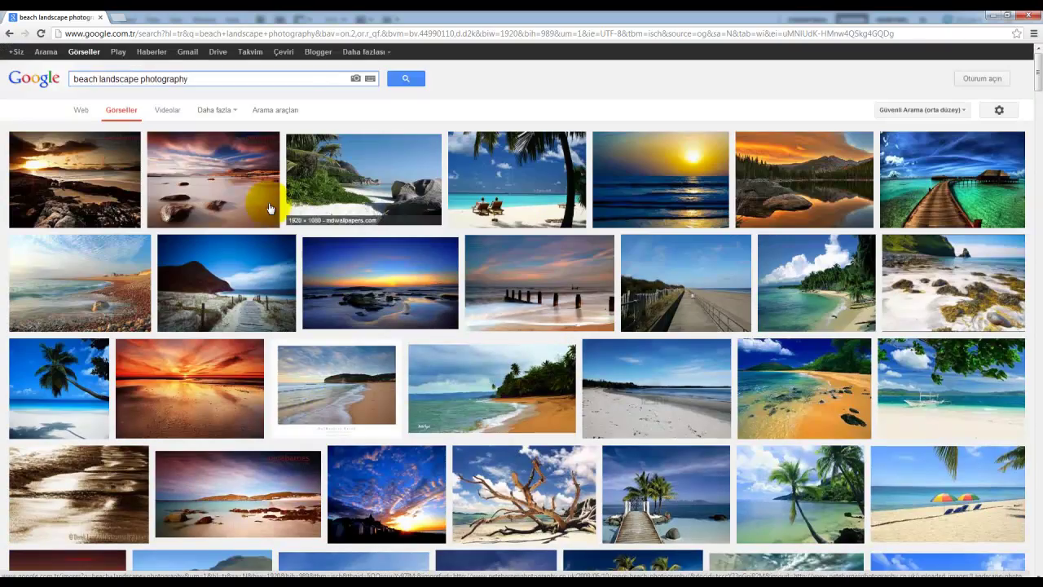
Shorten the image search to "beach landscape" and examine the pictures for a suitable window background
drag(140, 79, 321, 82)
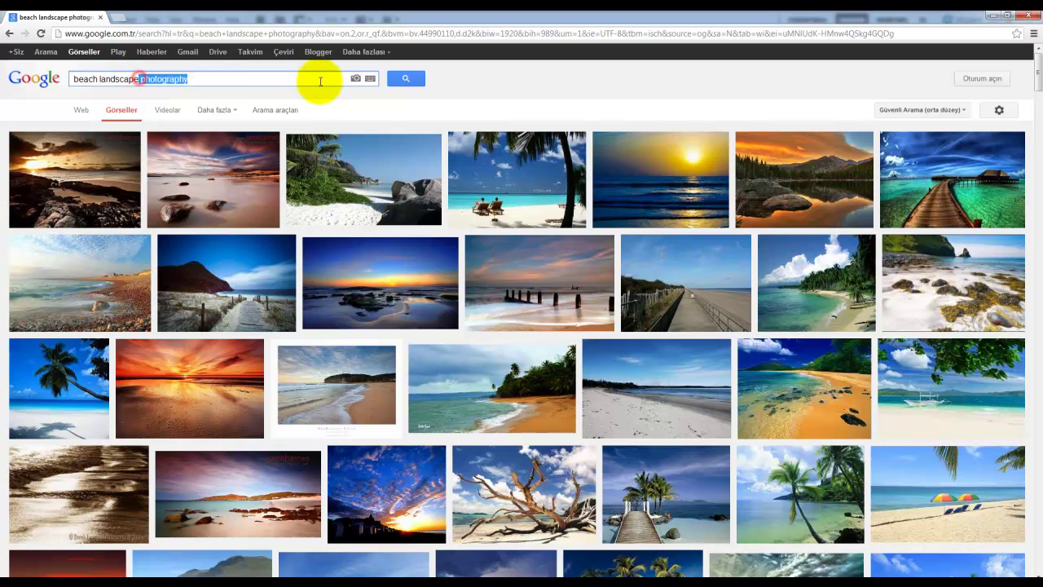
key(Return)
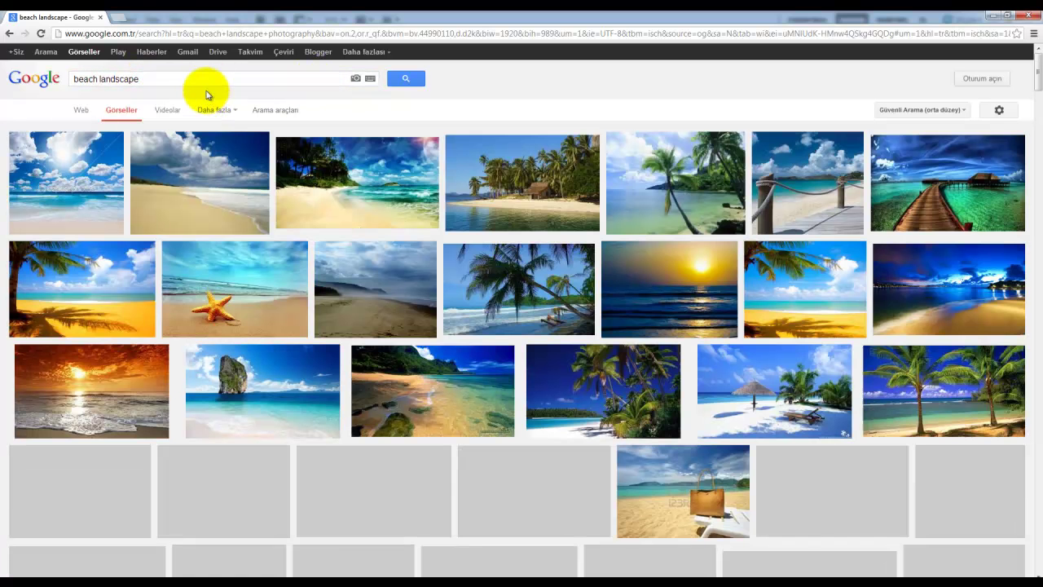
click(469, 175)
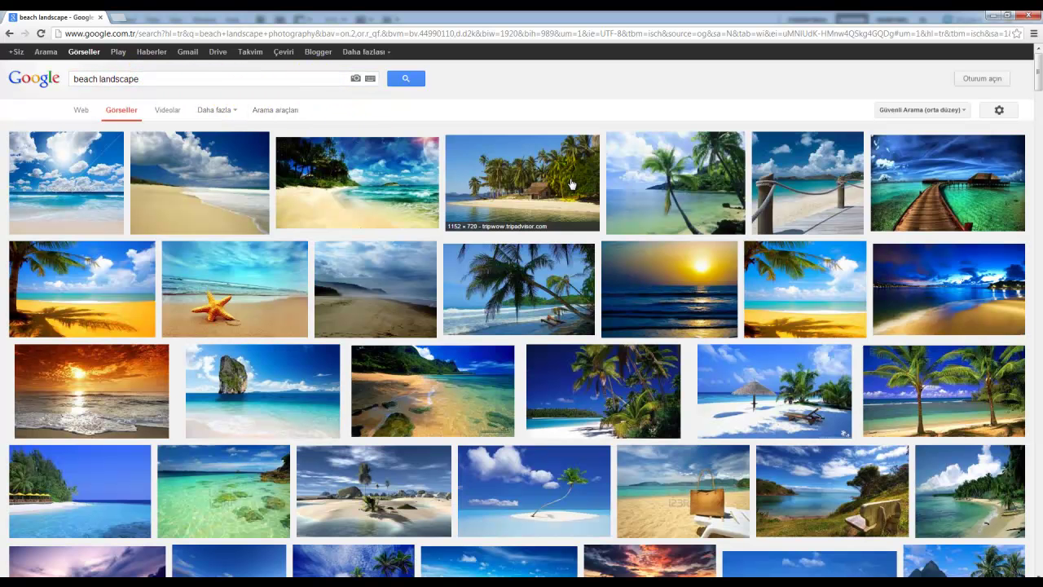
scroll(571, 185, down, 5)
scroll(572, 185, down, 4)
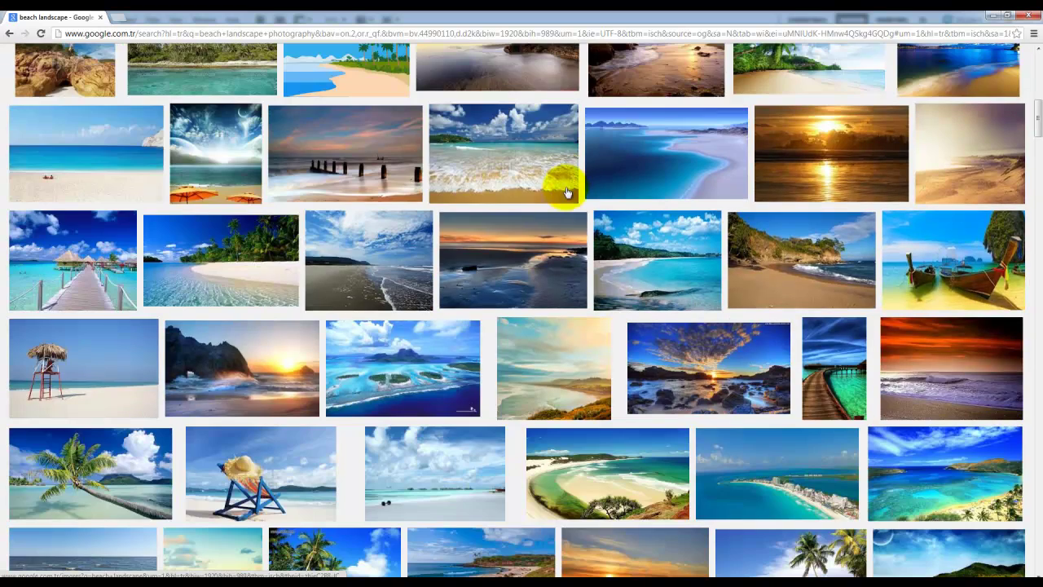
scroll(568, 193, down, 2)
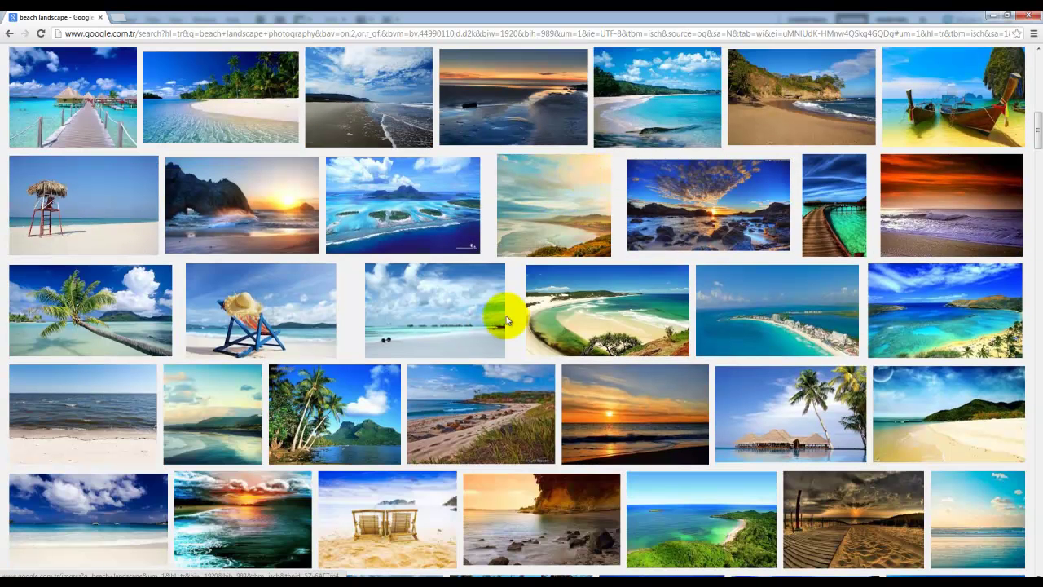
scroll(214, 546, down, 1)
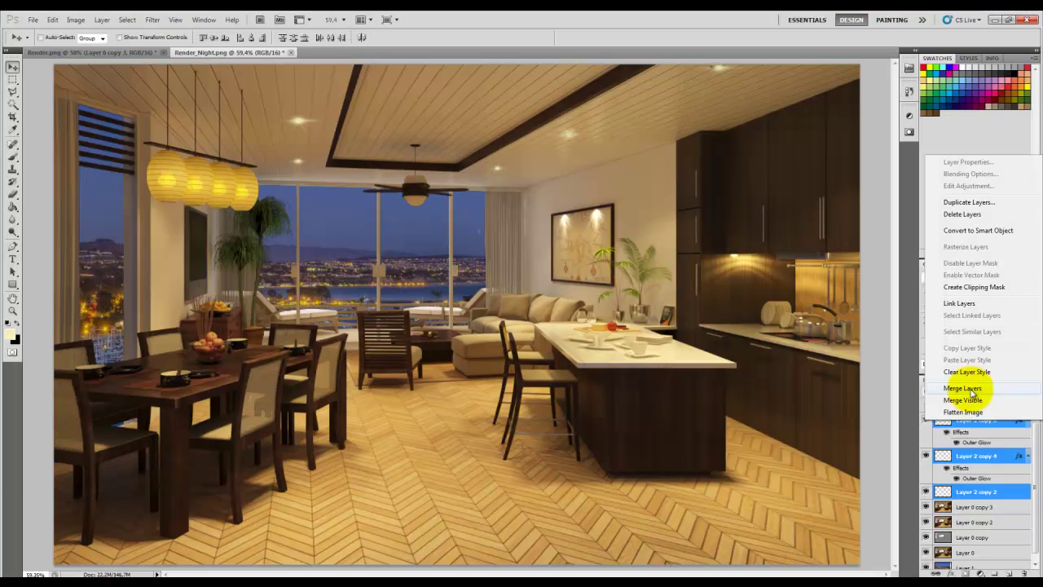
Switch to Photoshop and merge the selected outer-glow and Layer 2 copy layers of Render_Night.png into one layer
click(966, 392)
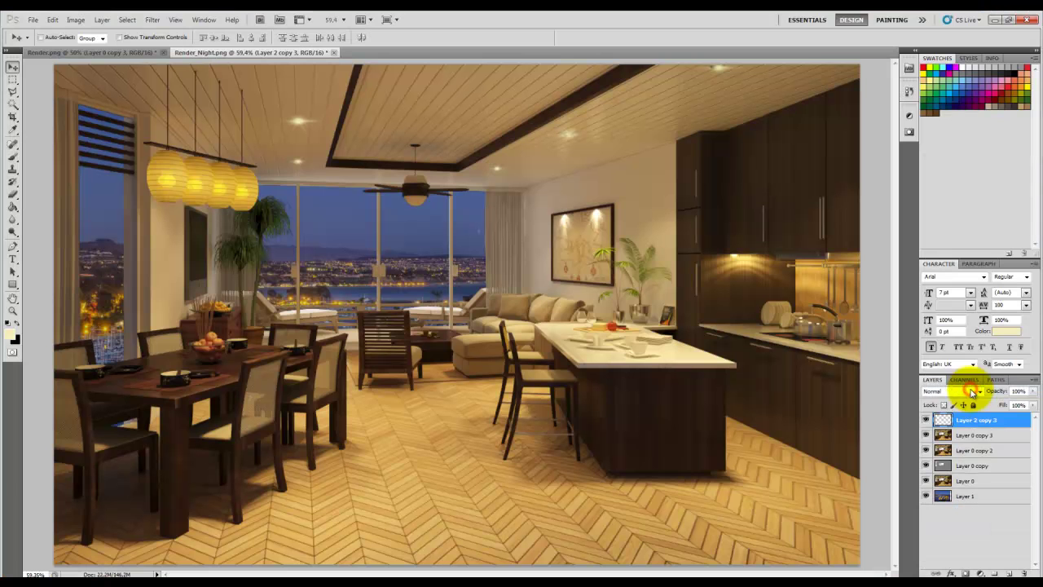